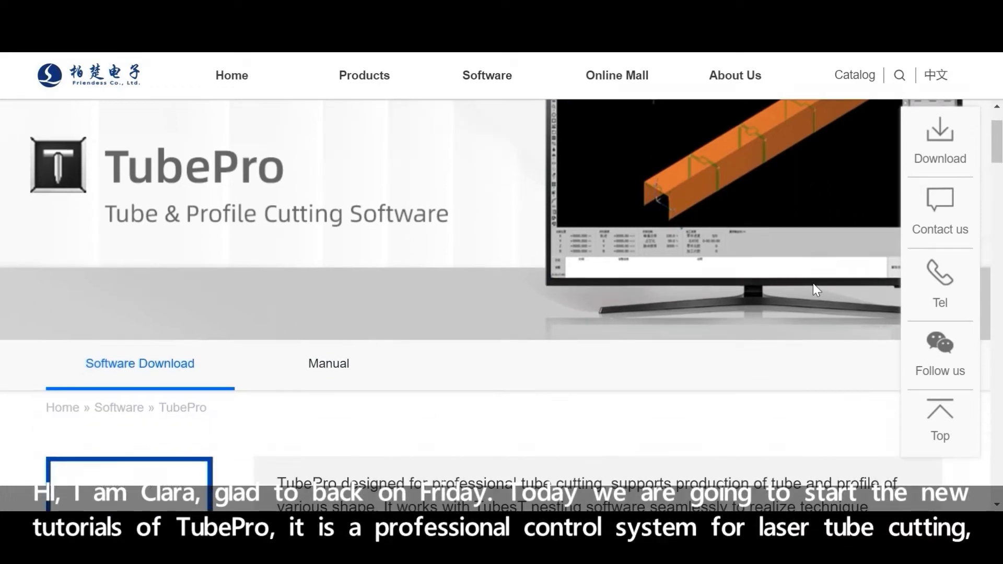
- Scroll the TubePro product page past the feature sections toward the Software Download table
scroll(813, 283, "down", 2)
scroll(813, 283, "down", 1)
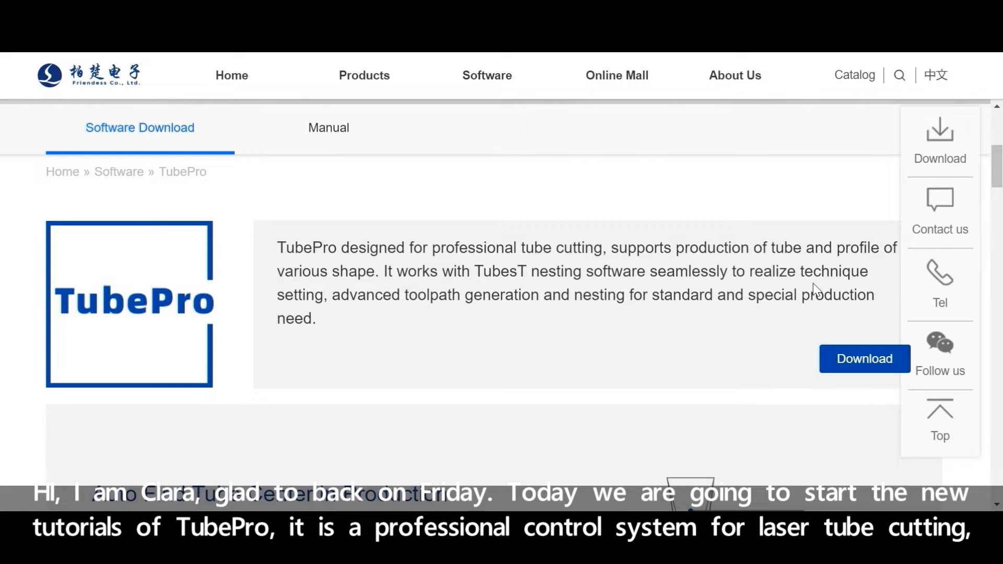
scroll(813, 283, "down", 2)
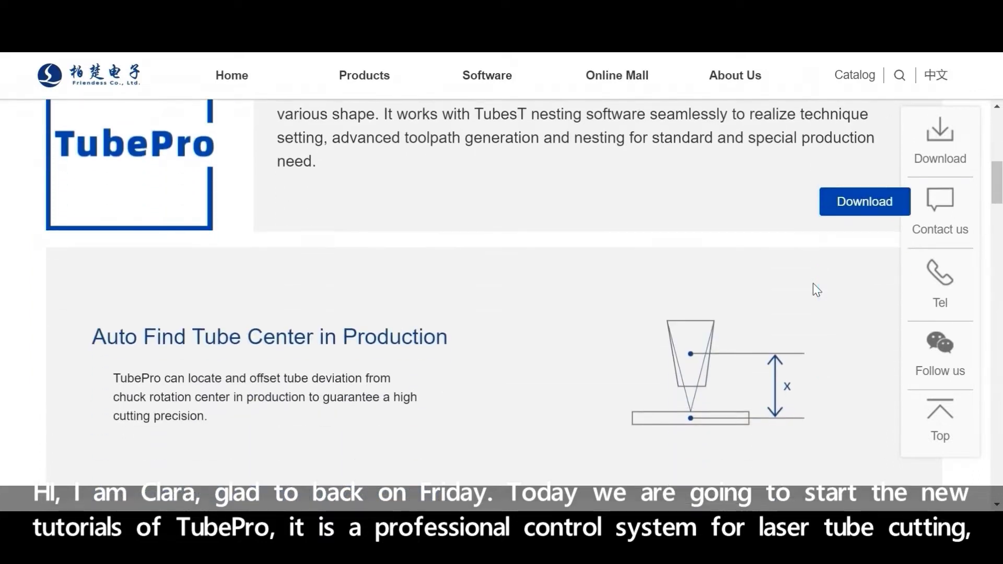
scroll(813, 283, "down", 1)
scroll(813, 283, "down", 1)
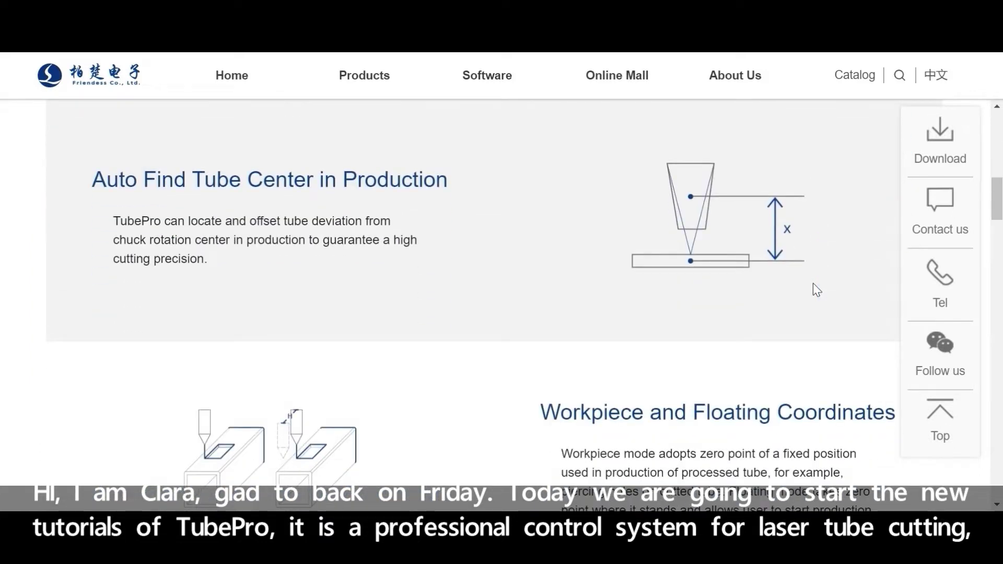
scroll(813, 284, "down", 1)
scroll(813, 283, "down", 2)
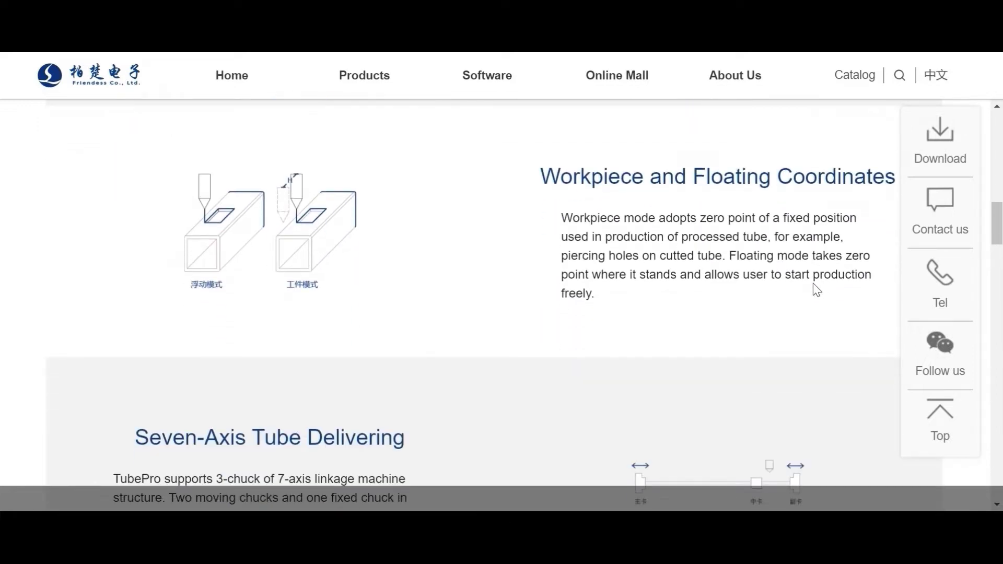
scroll(813, 284, "down", 1)
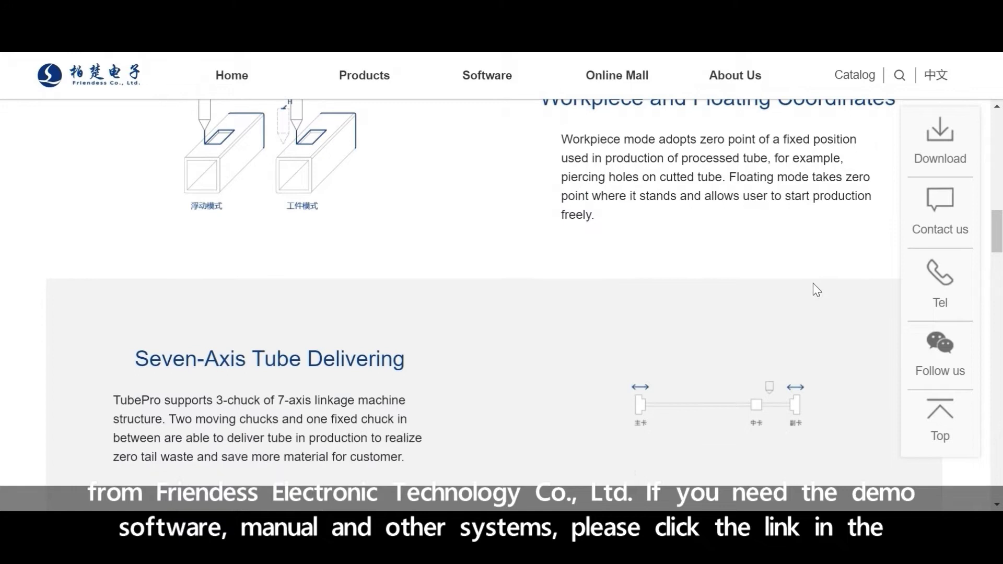
scroll(813, 283, "down", 2)
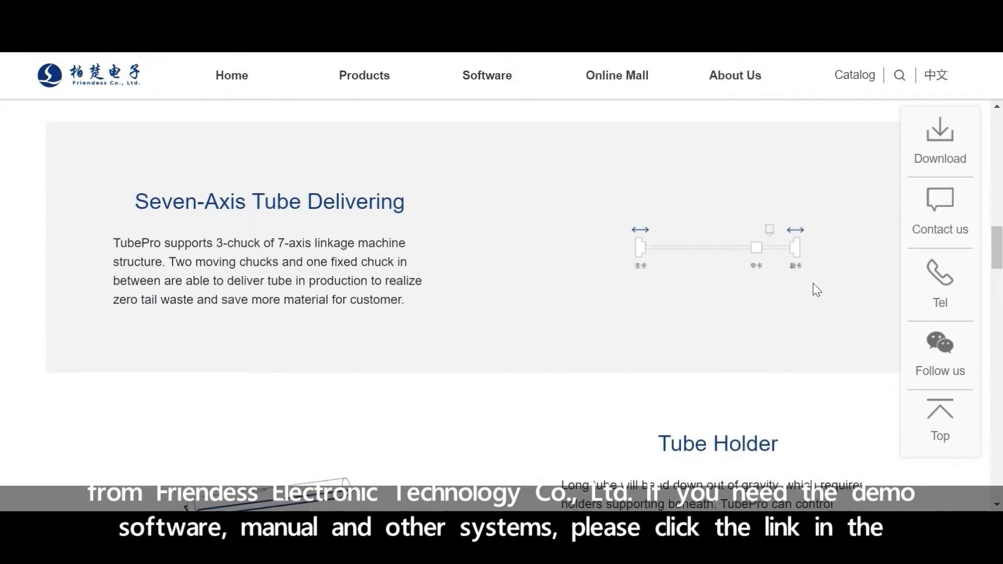
scroll(813, 283, "down", 1)
scroll(813, 283, "down", 4)
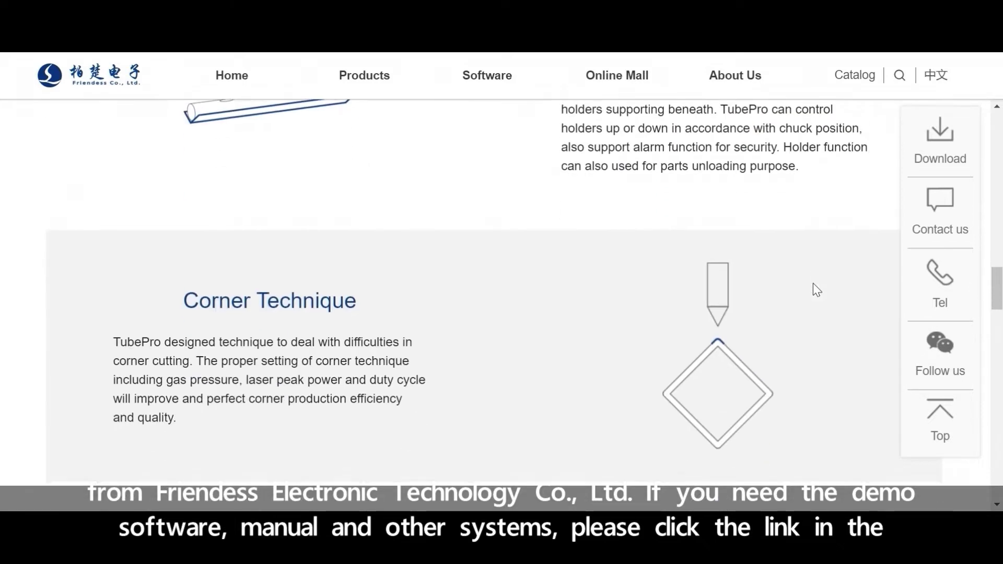
scroll(813, 283, "down", 2)
scroll(813, 283, "down", 2)
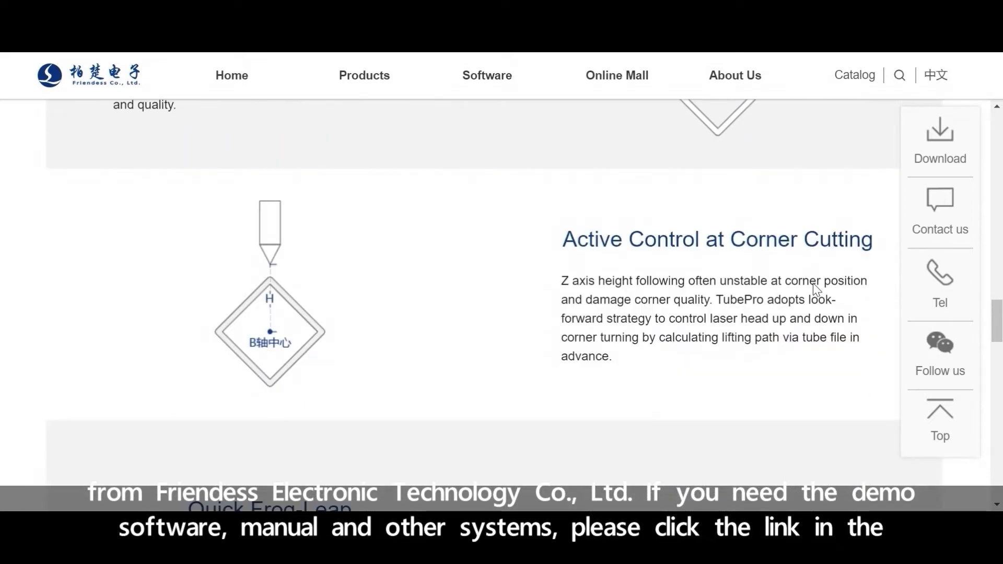
scroll(813, 283, "down", 2)
scroll(813, 283, "down", 4)
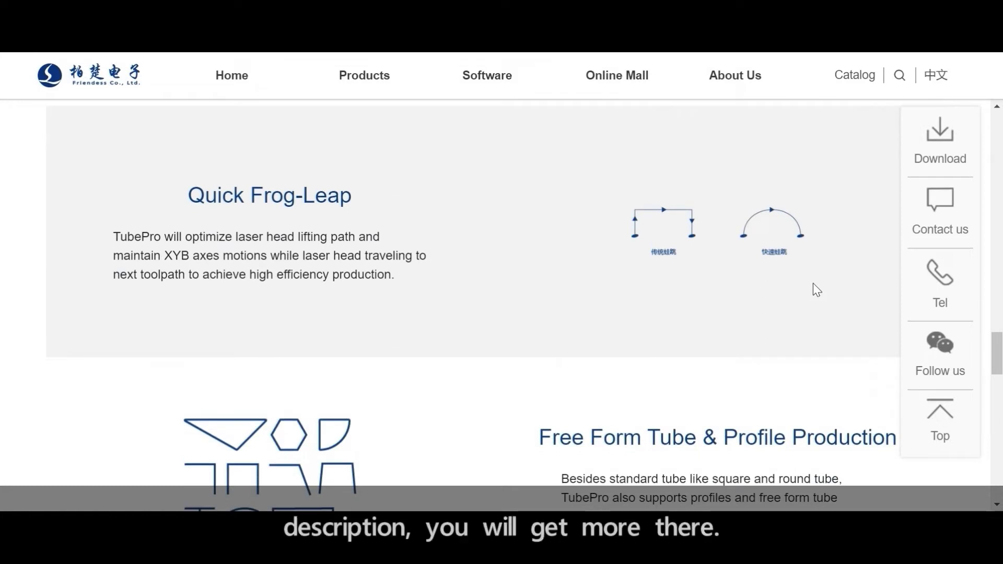
scroll(813, 283, "down", 4)
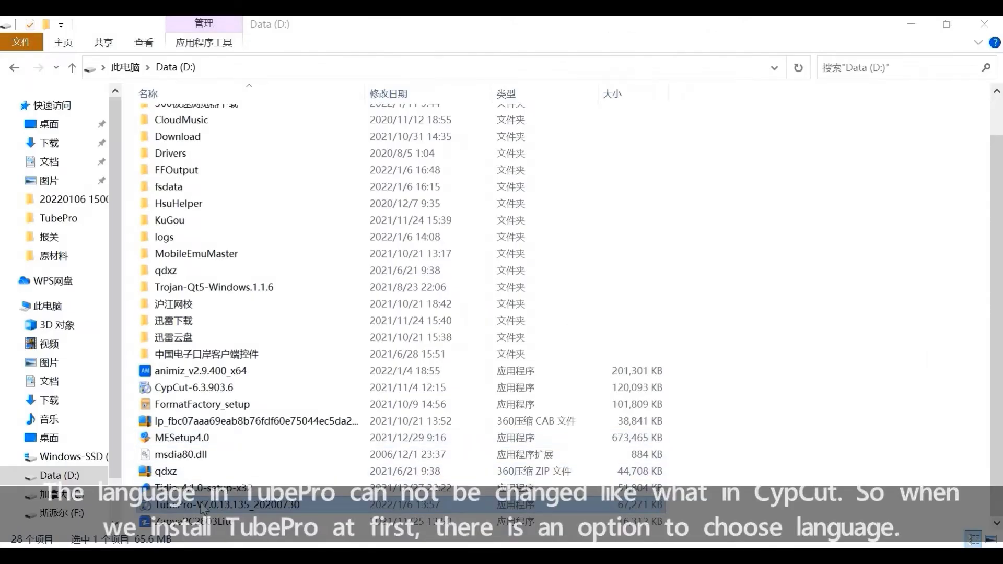
- Run the TubePro setup file, keeping Chinese (Simplified) as the installer language
double_click(203, 507)
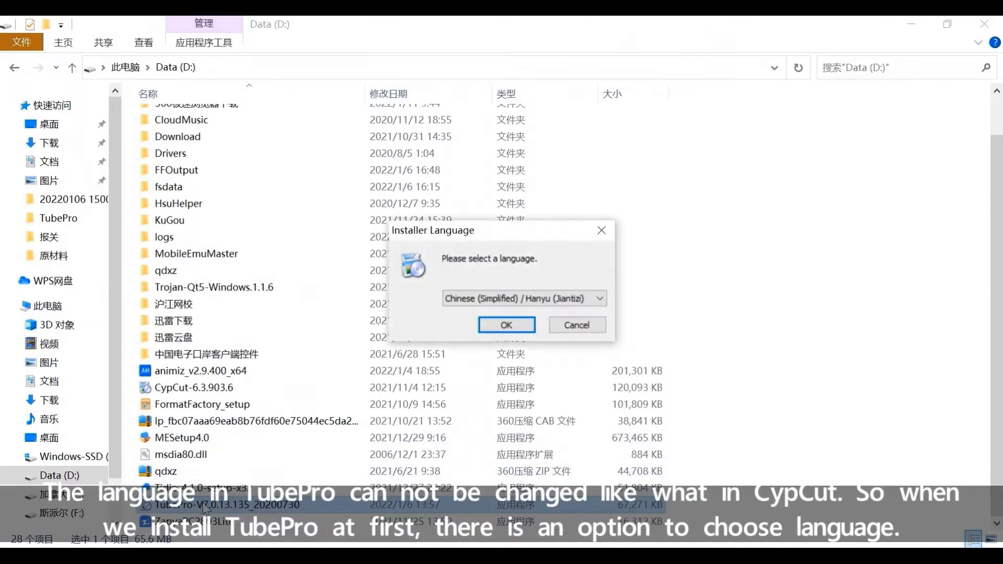
left_click(568, 302)
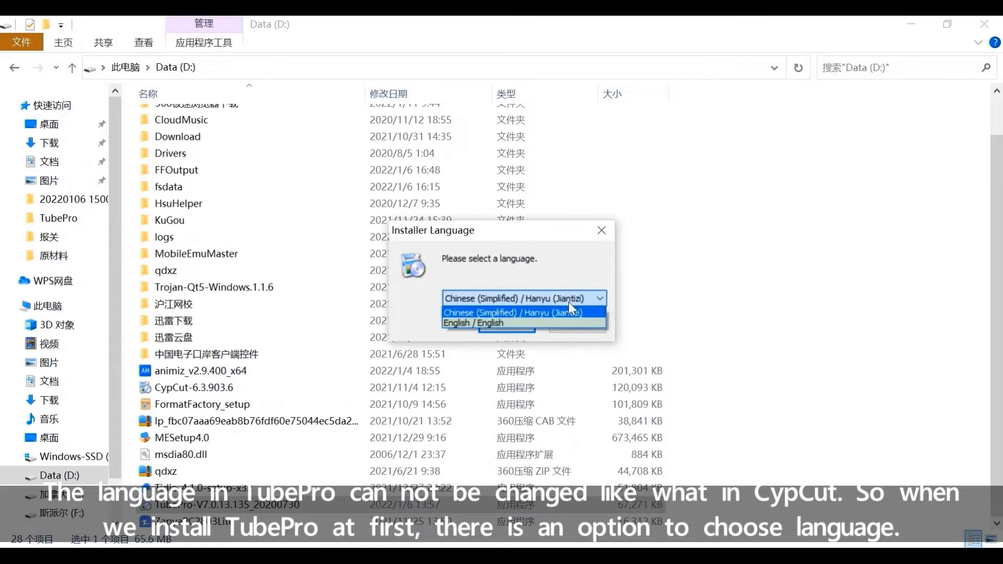
left_click(517, 312)
left_click(505, 325)
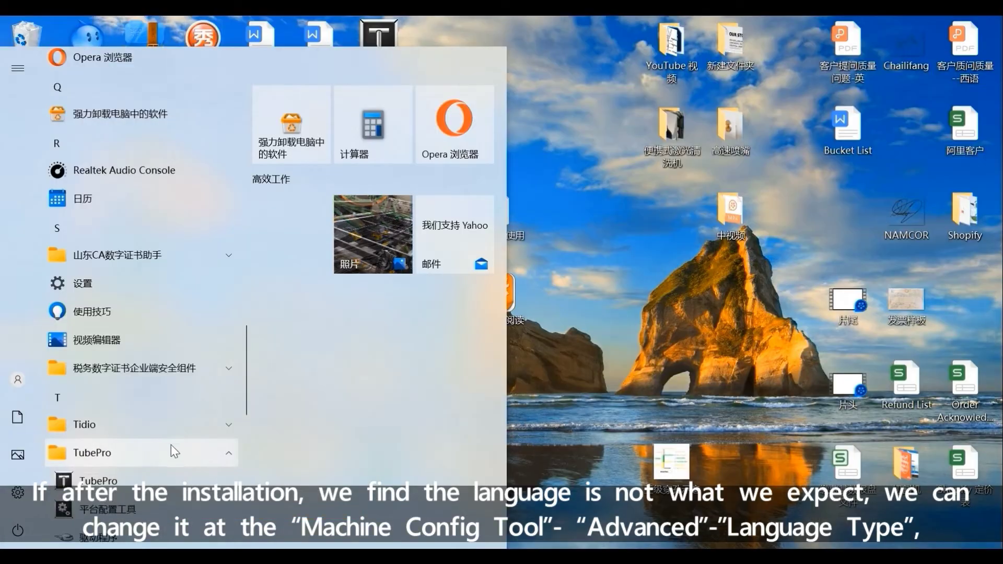
- Open the Machine Config Tool with its password and set Language Selection to English under Advanced Config
left_click(171, 444)
left_click(128, 436)
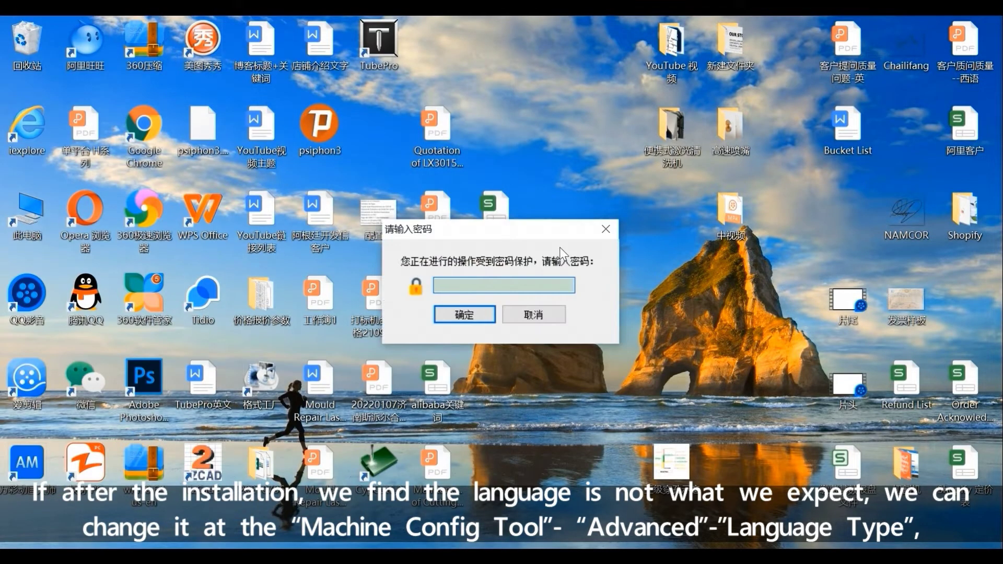
key("Return")
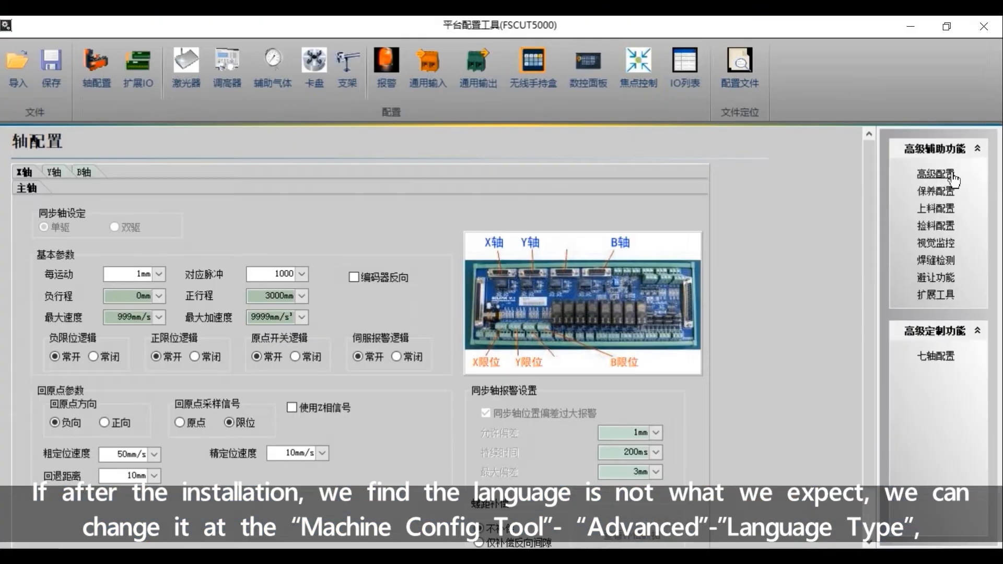
left_click(937, 174)
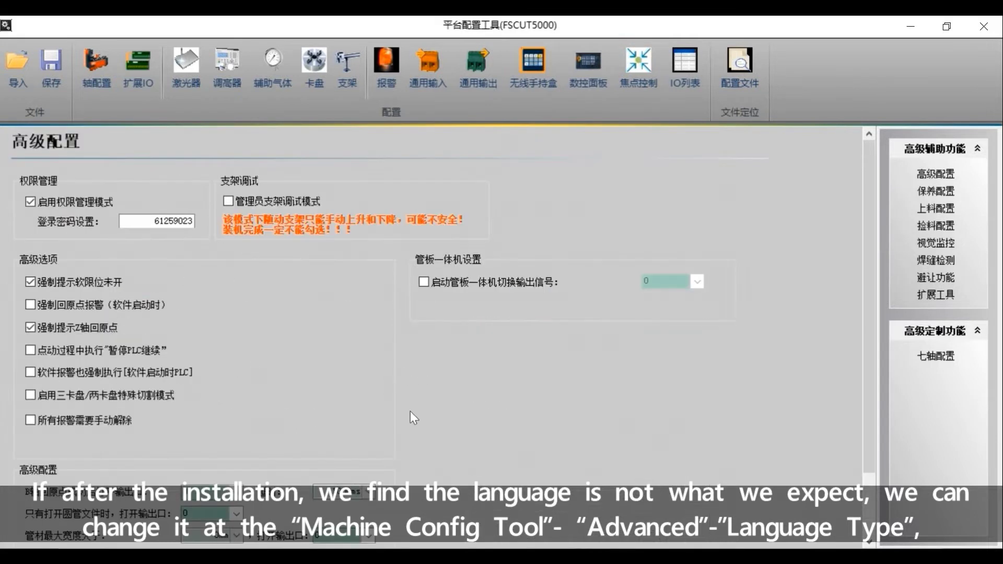
scroll(326, 512, "down", 3)
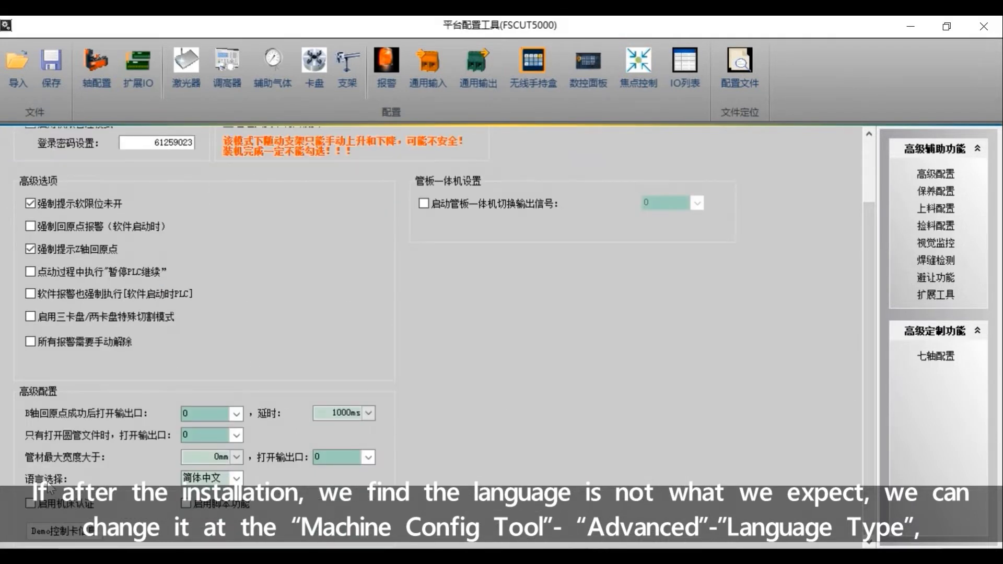
left_click(219, 478)
left_click(209, 514)
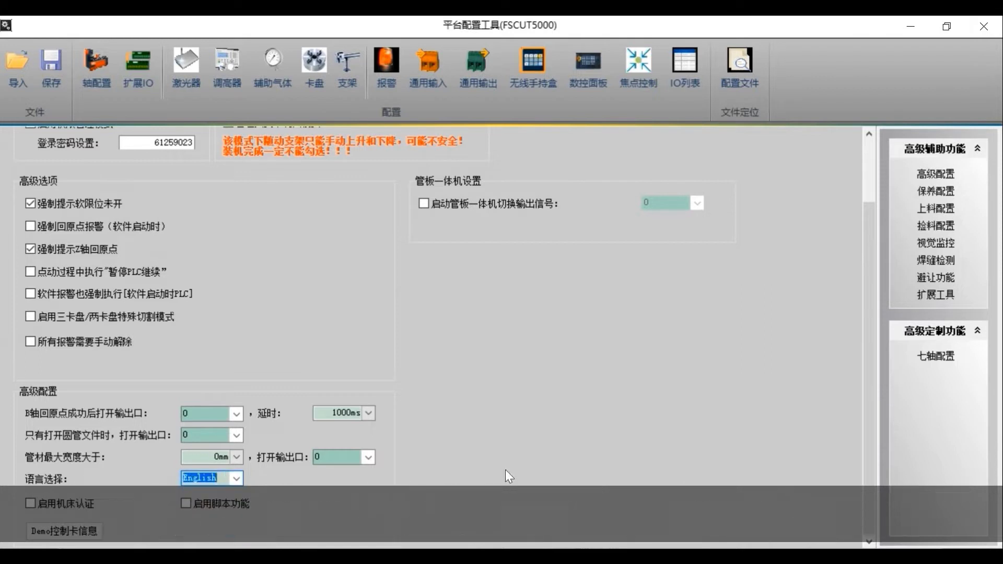
- Close the config tool and relaunch TubePro, choosing the Administrator sign-in
scroll(48, 62, "up", 1)
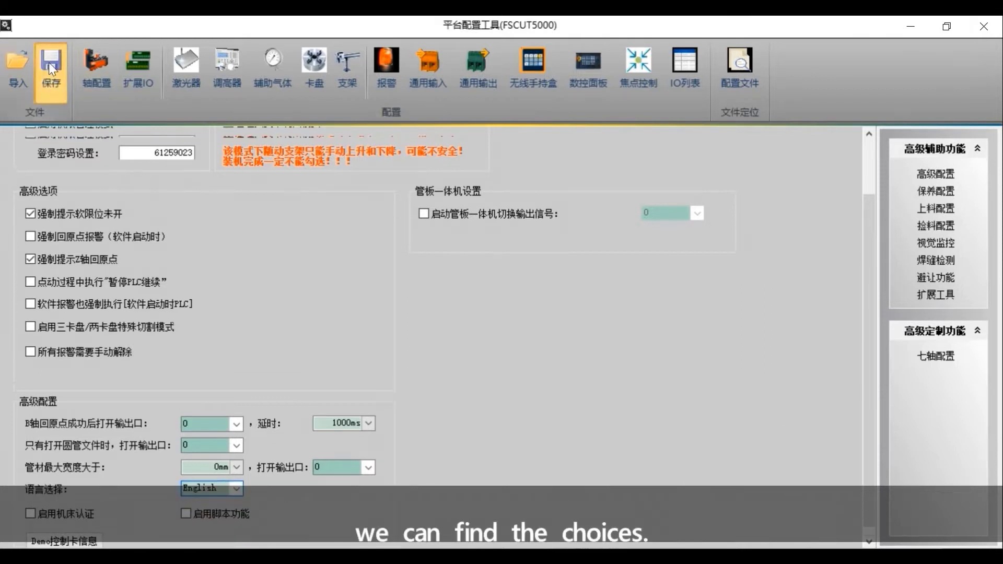
left_click(982, 23)
double_click(379, 42)
left_click(578, 290)
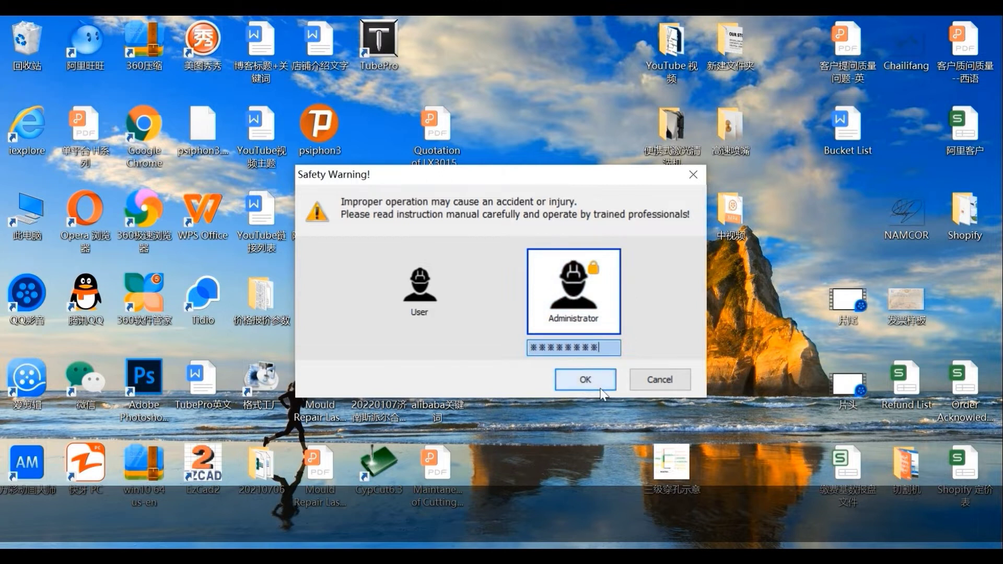
- Accept the Safety Warning and no-motion-card warning, then launch the Machine Config Tool
left_click(587, 380)
left_click(601, 315)
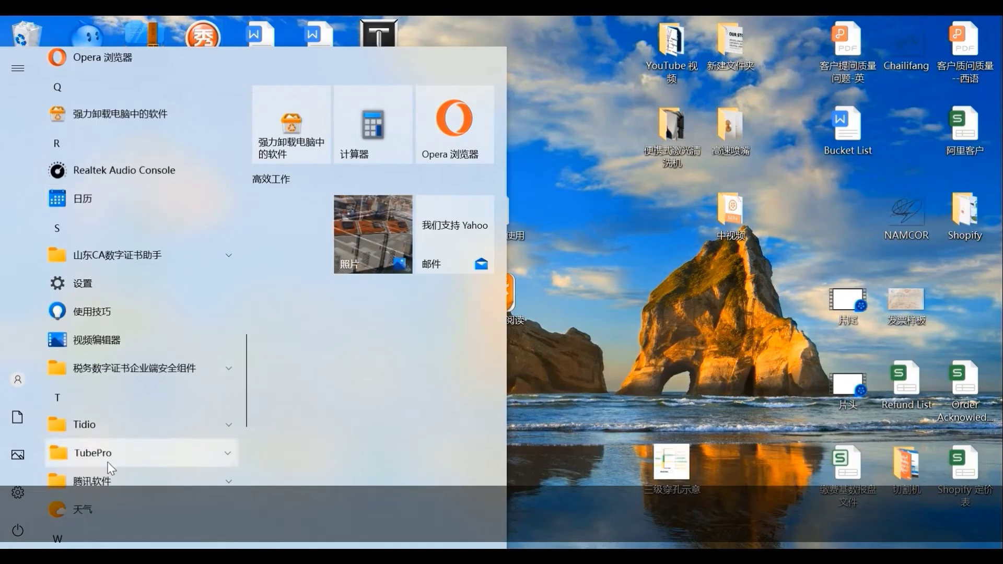
left_click(90, 450)
left_click(78, 508)
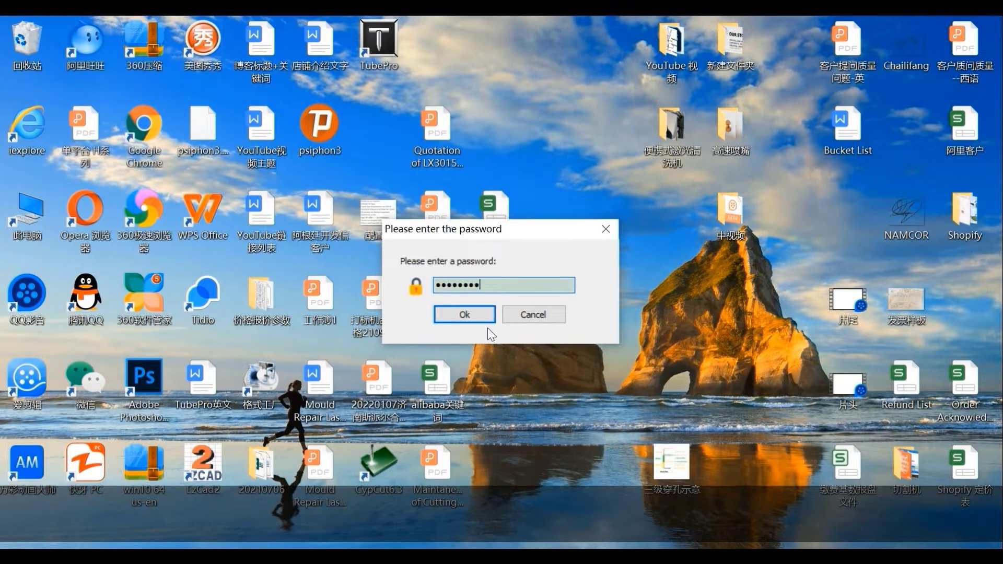
- Unlock and maximize the config tool, then show the Lang Type choices on its Advanced page
left_click(474, 315)
left_click(520, 350)
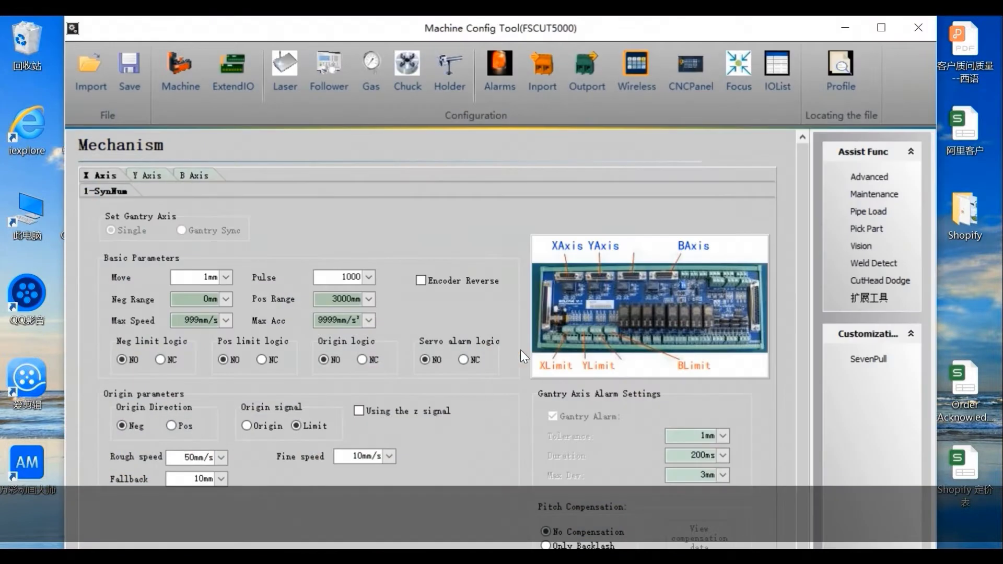
left_click(882, 30)
left_click(936, 174)
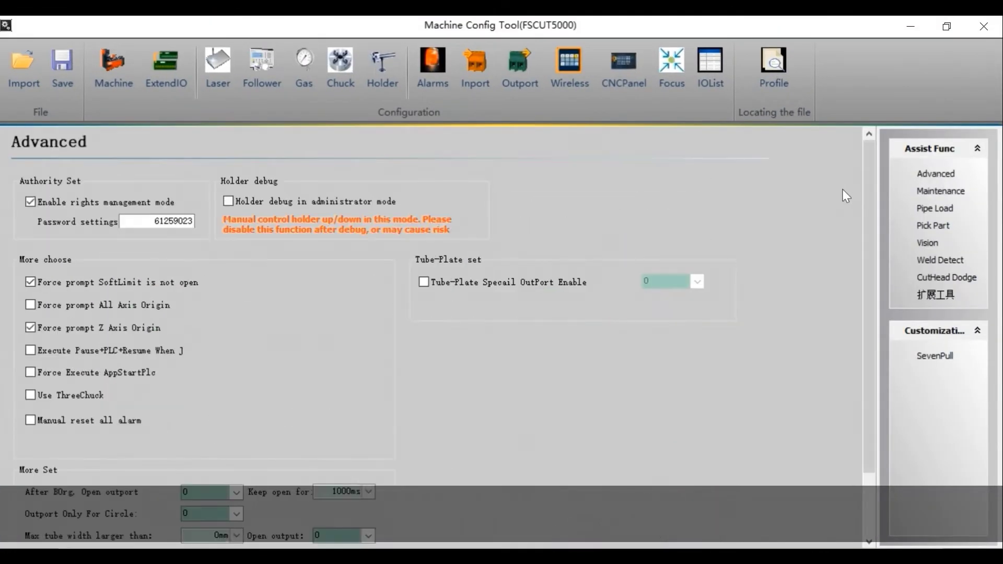
scroll(857, 314, "down", 3)
key("alt+Down")
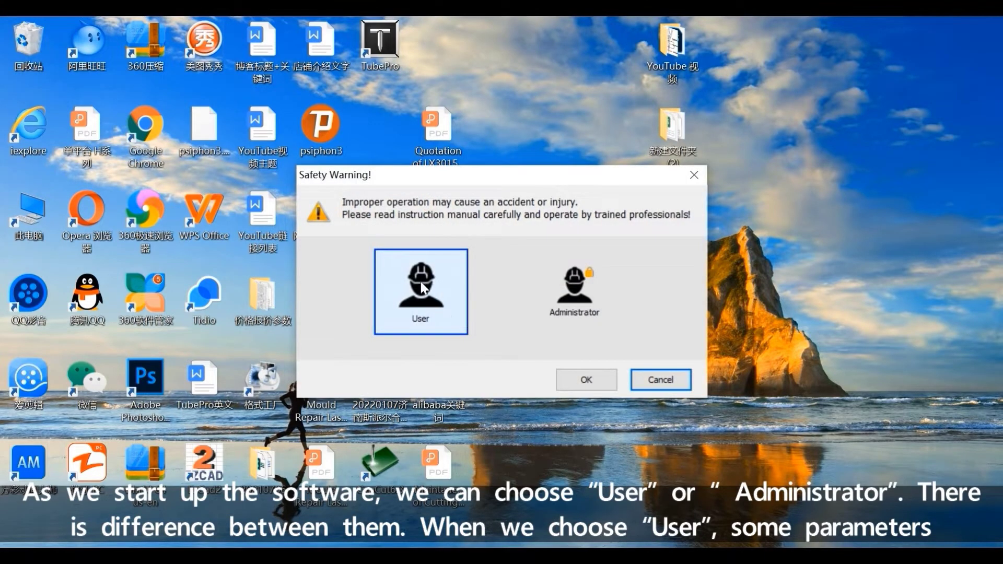
left_click(585, 379)
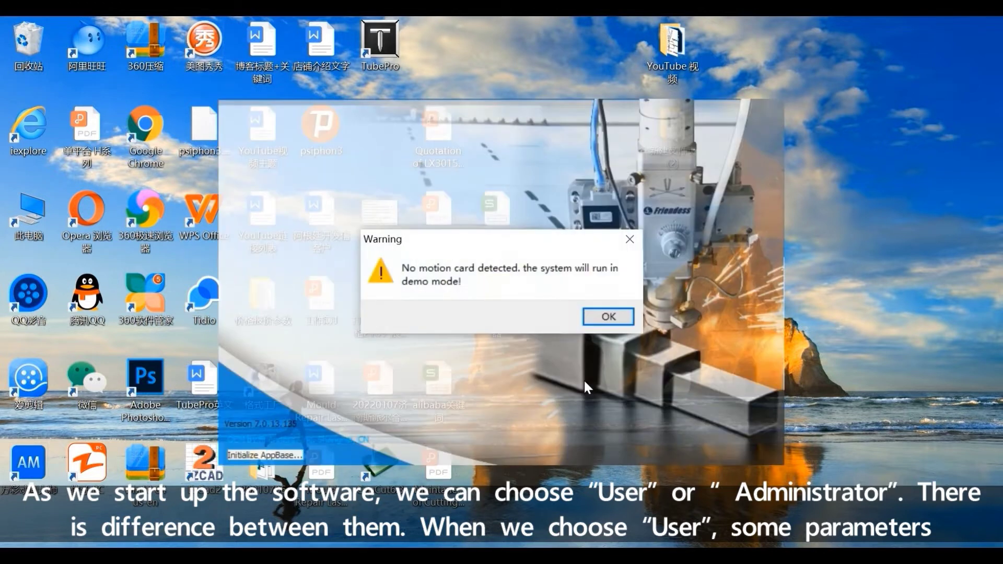
left_click(610, 318)
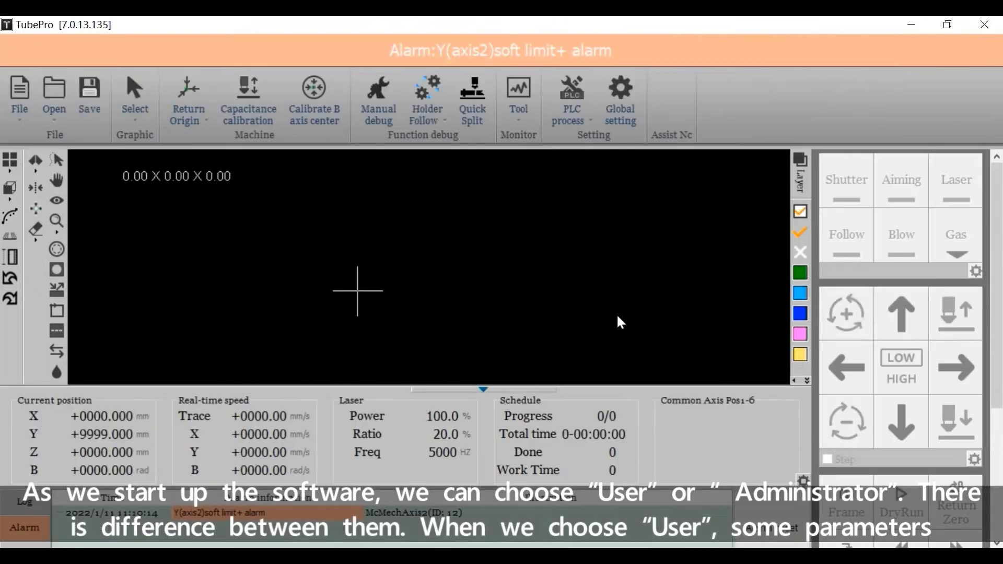
left_click(573, 104)
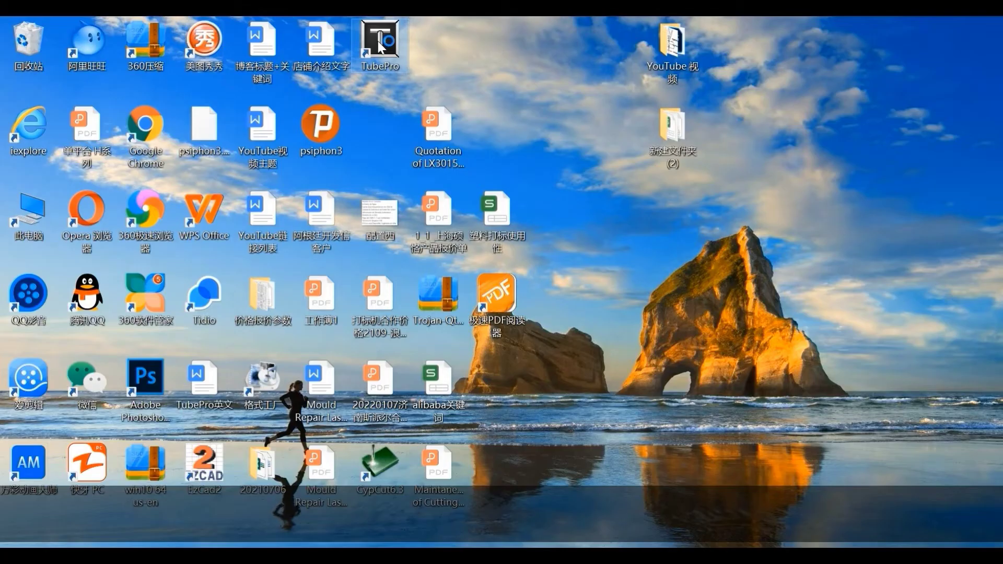
- Log in to TubePro as Administrator and get past the startup warnings
left_click(572, 284)
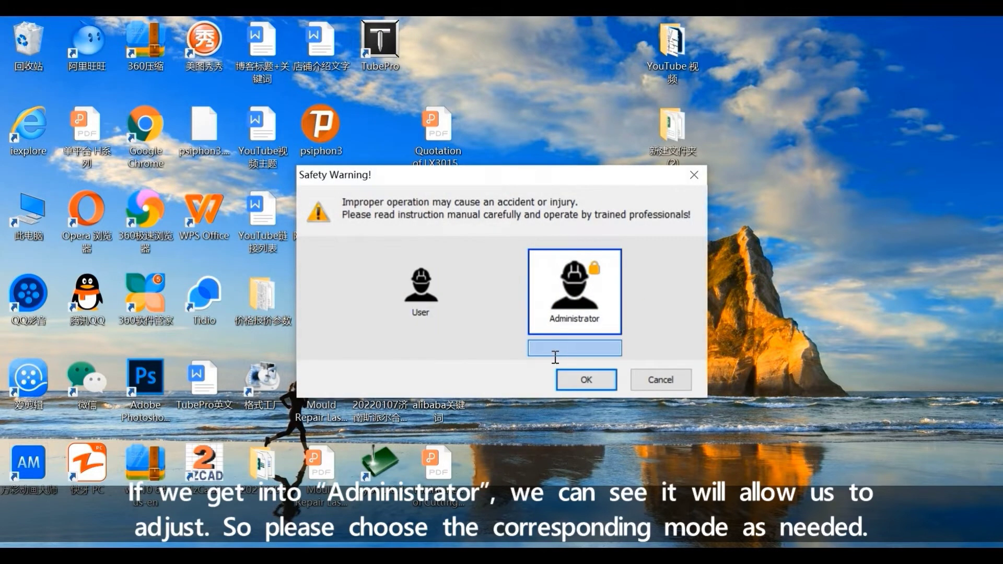
left_click(583, 381)
left_click(608, 317)
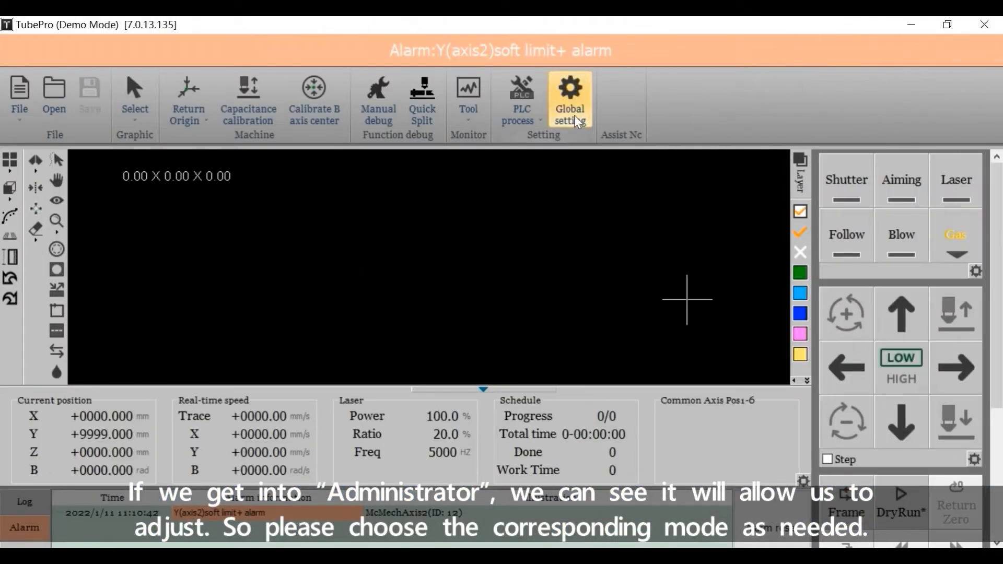
- In Global settings, change Y Position Speed from 100 to 200 mm/s, then select the B and Z speed values
left_click(578, 114)
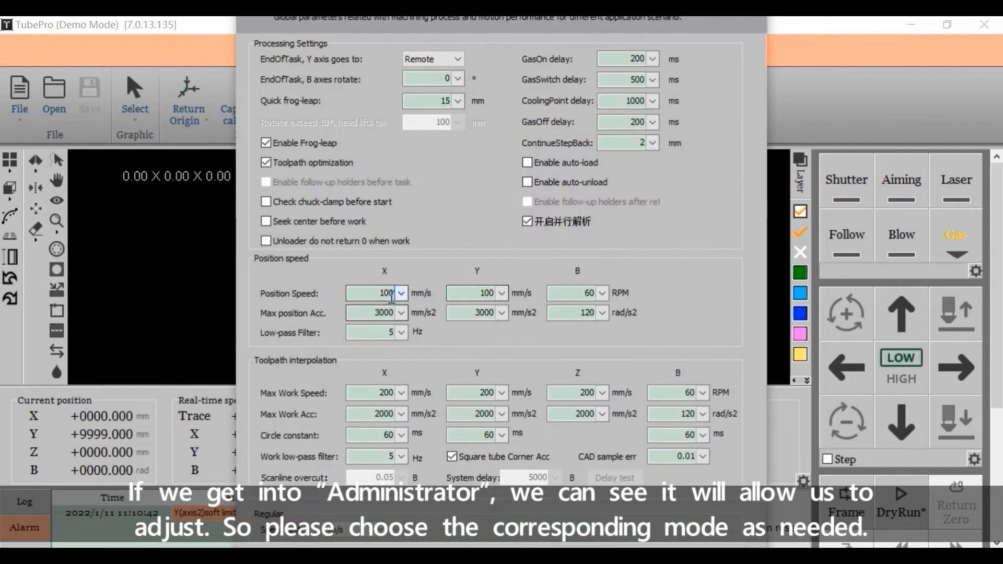
double_click(486, 293)
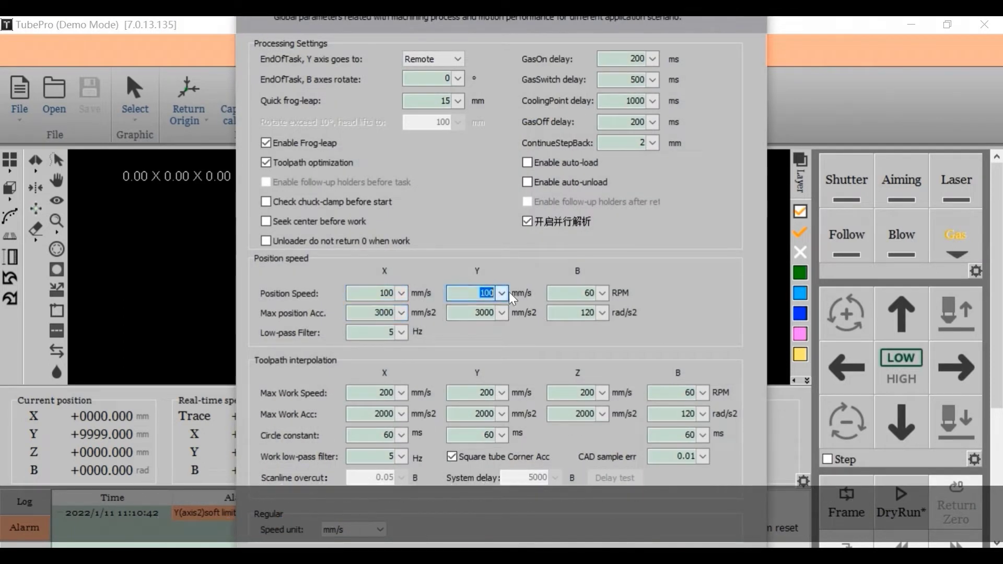
type("200")
double_click(588, 293)
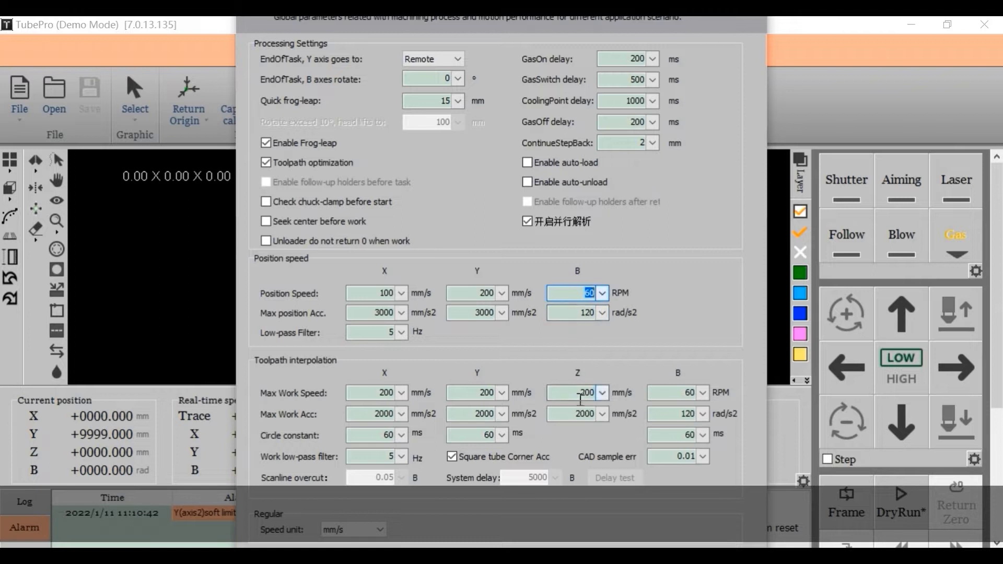
double_click(580, 393)
double_click(683, 392)
double_click(685, 414)
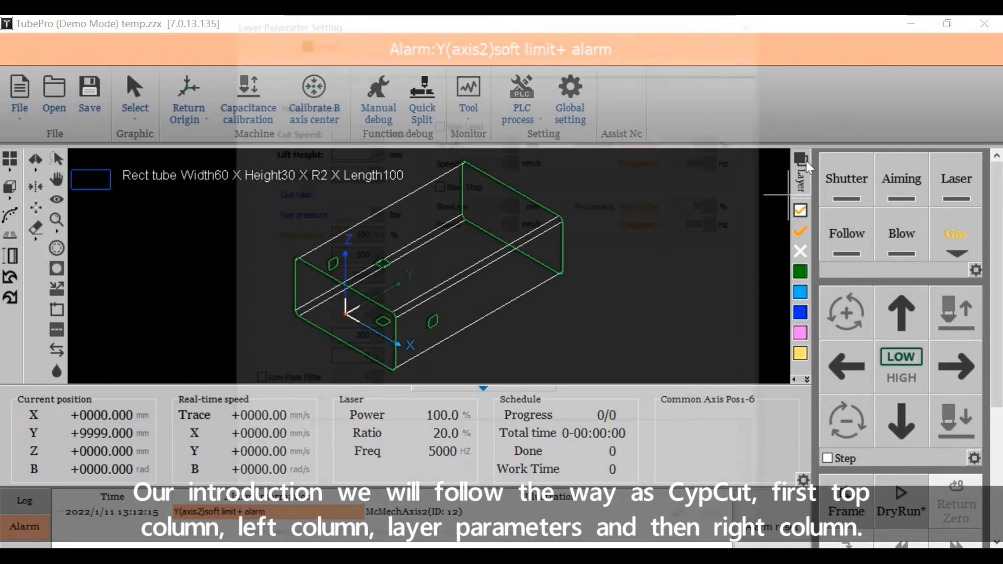
left_click(807, 164)
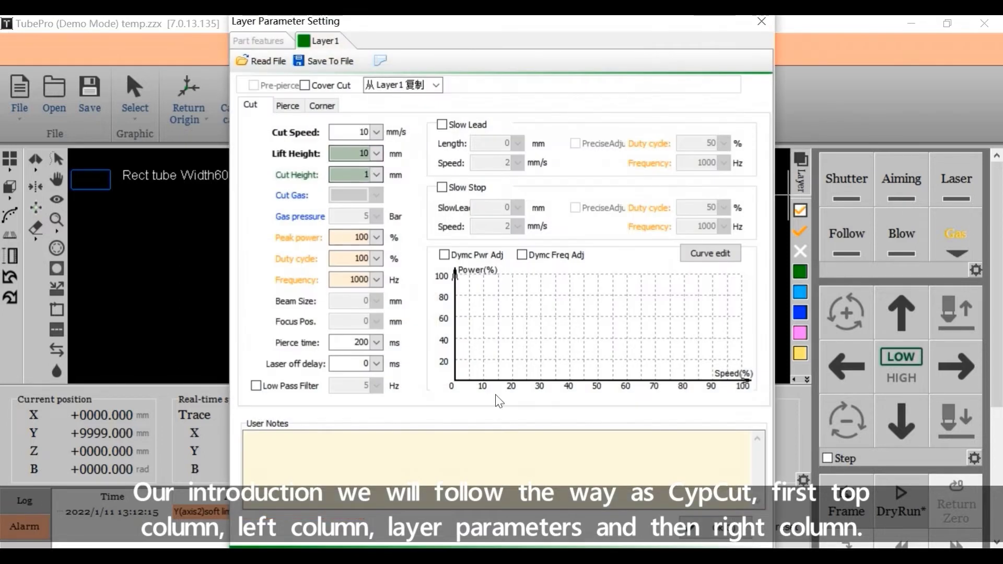
left_click(762, 21)
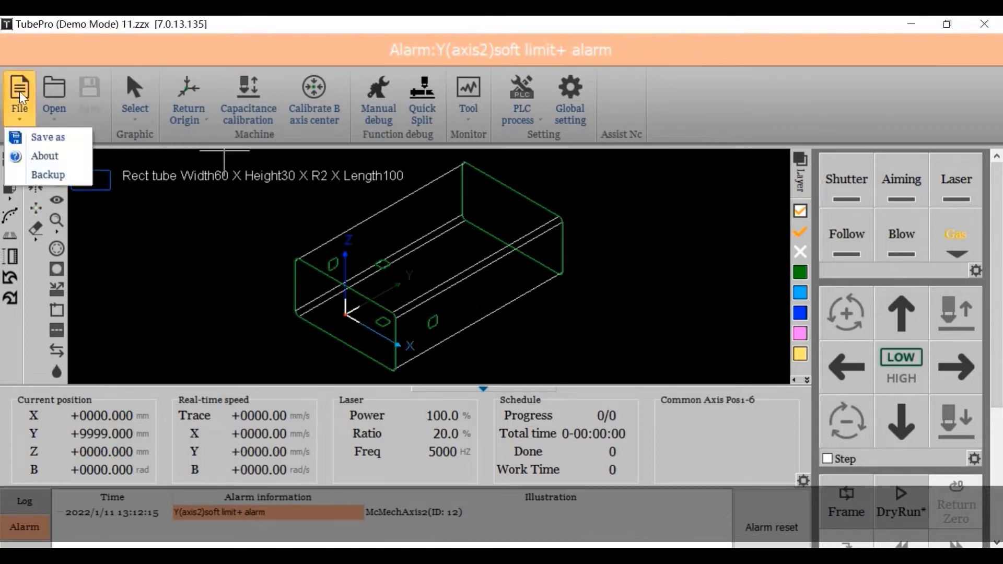
- Review version 7.0.13.135 and the computer details in File > About, then close it
left_click(21, 102)
left_click(21, 121)
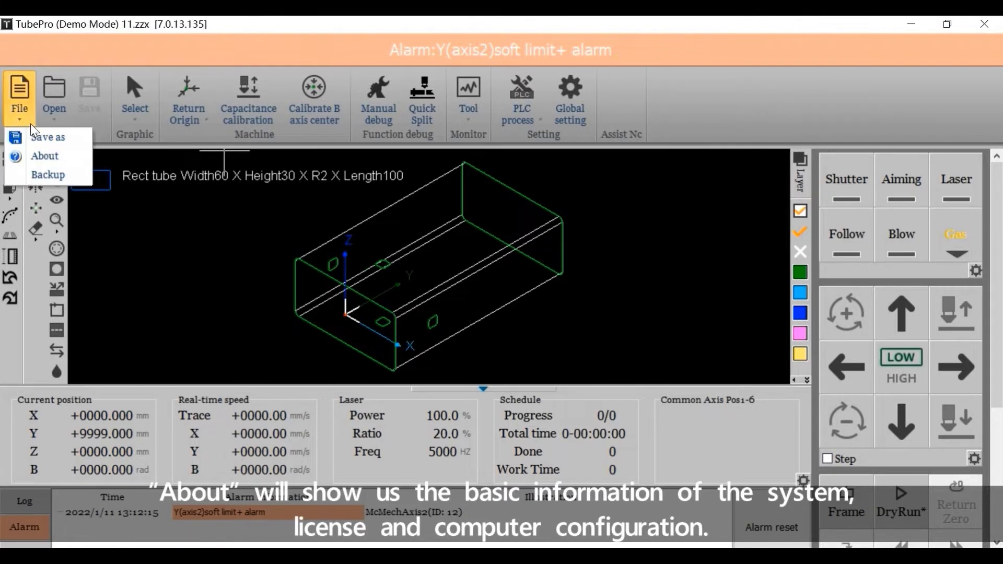
left_click(44, 156)
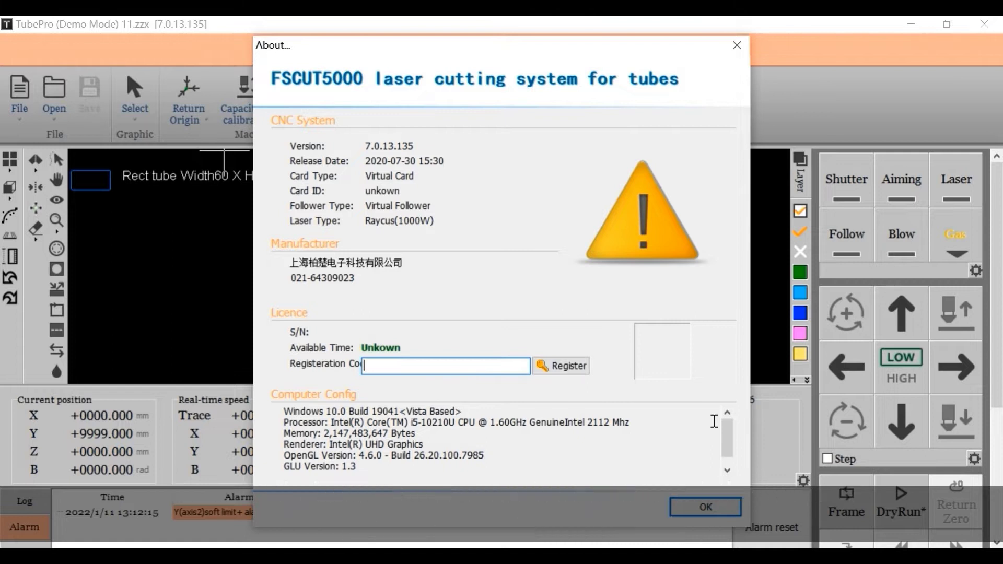
left_click(705, 507)
left_click(21, 102)
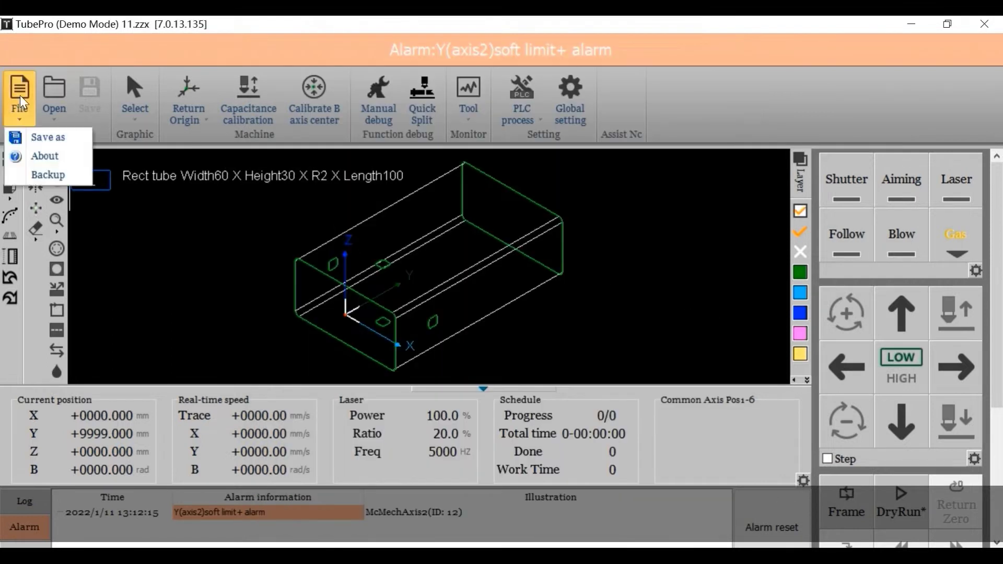
- Save a parameter backup named ccc and acknowledge the 19-files-backed-up message
left_click(52, 178)
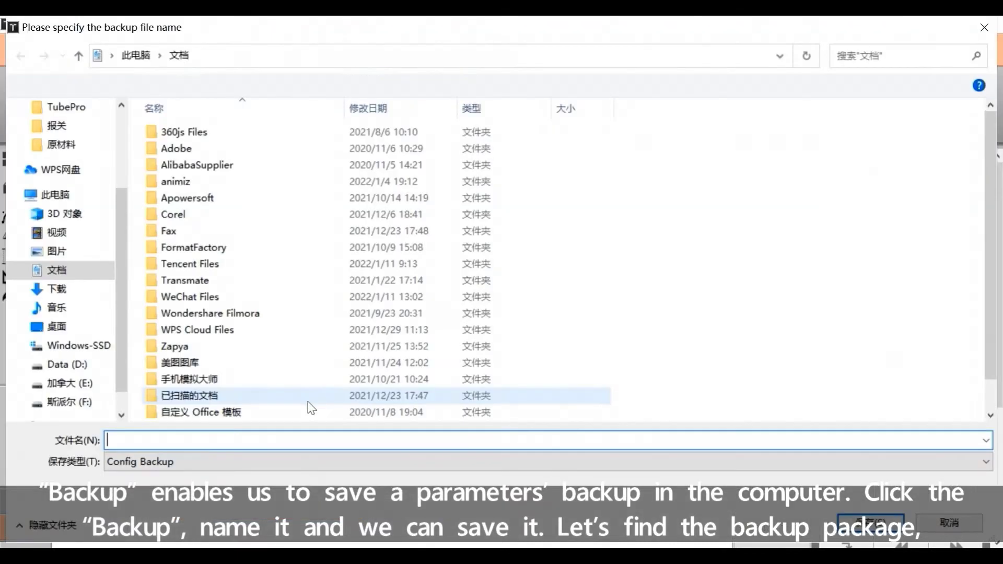
type("ccc")
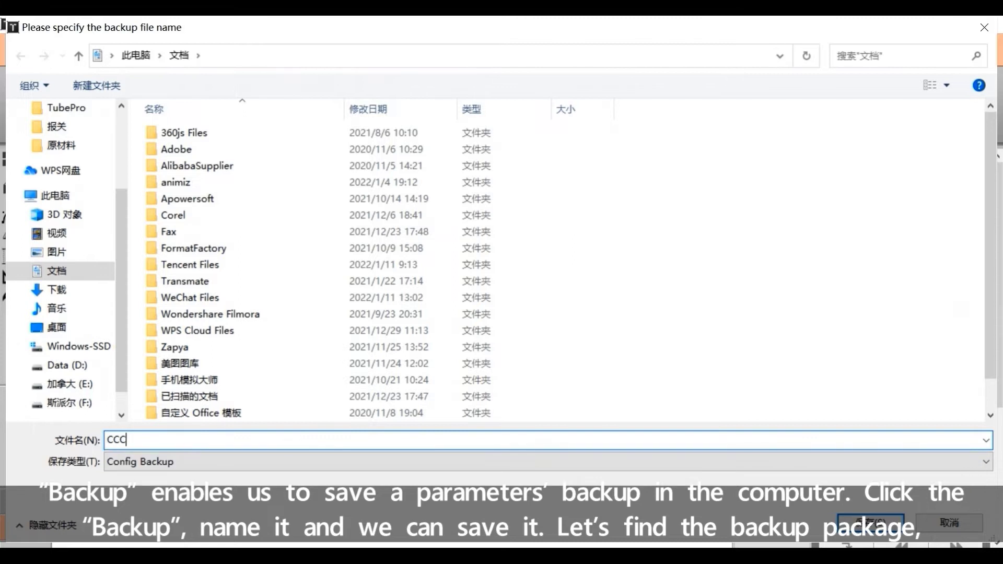
left_click(870, 522)
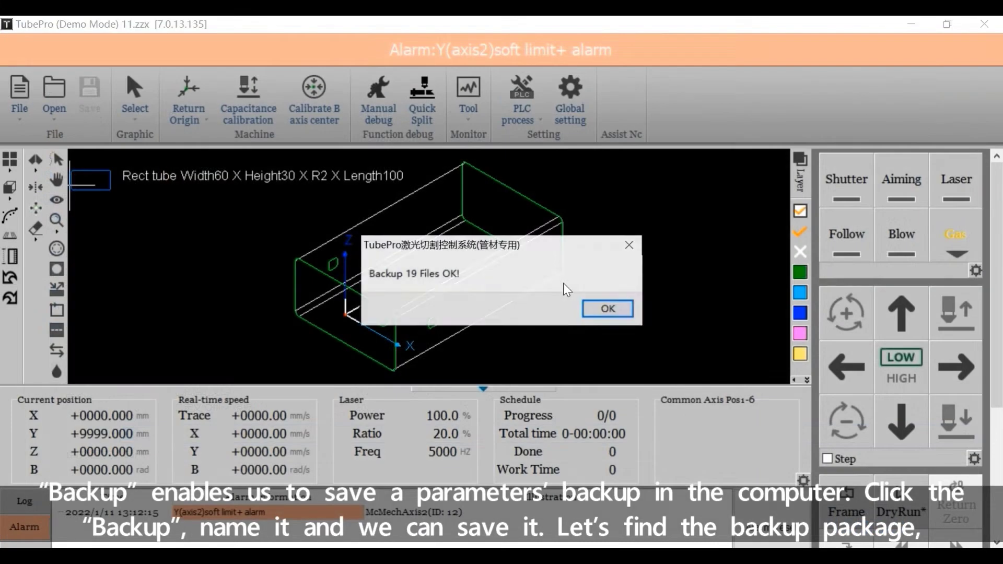
left_click(608, 309)
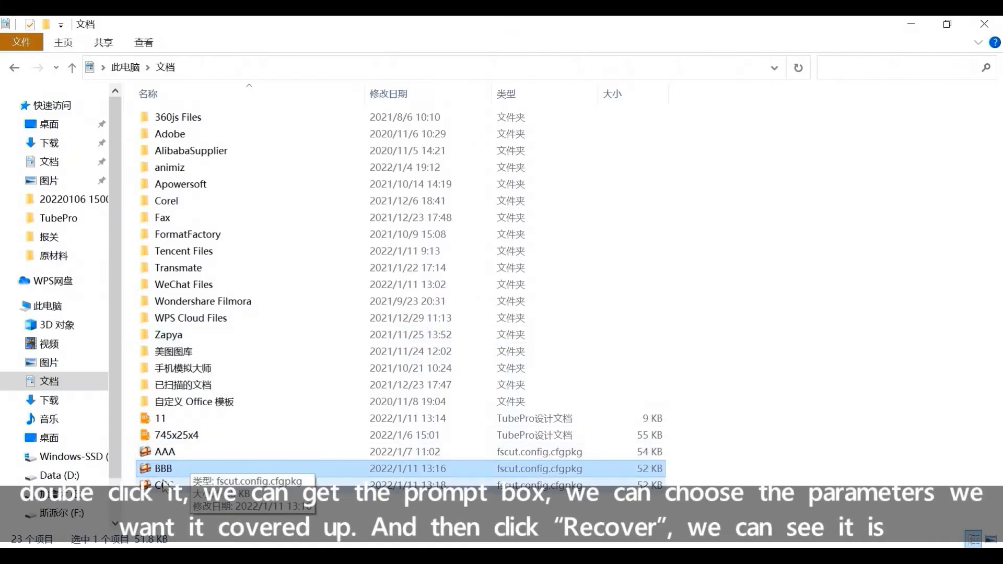
- Open CCC.cfgpkg and tick PLC, User, Machine and script configs for recovery
left_click(163, 487)
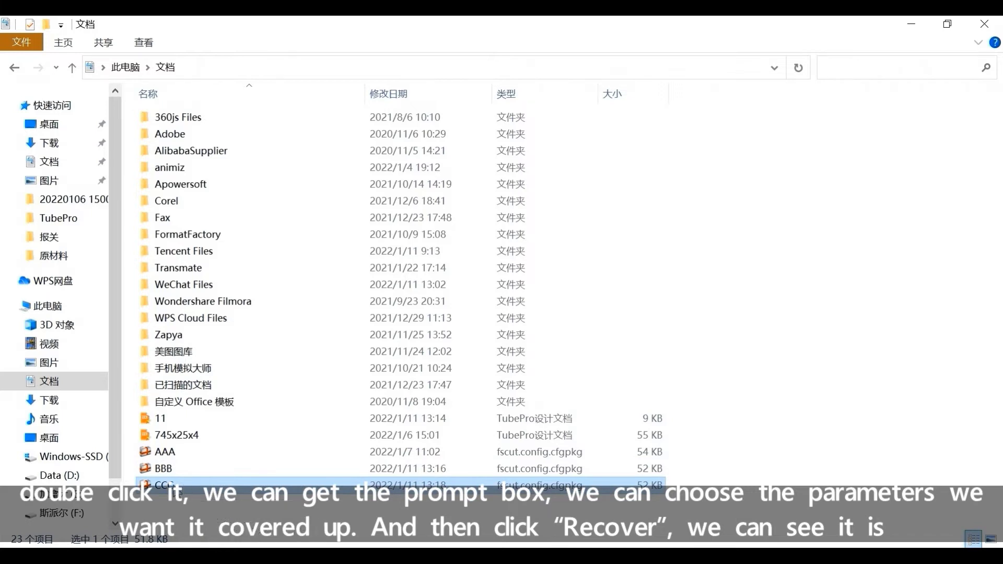
double_click(178, 487)
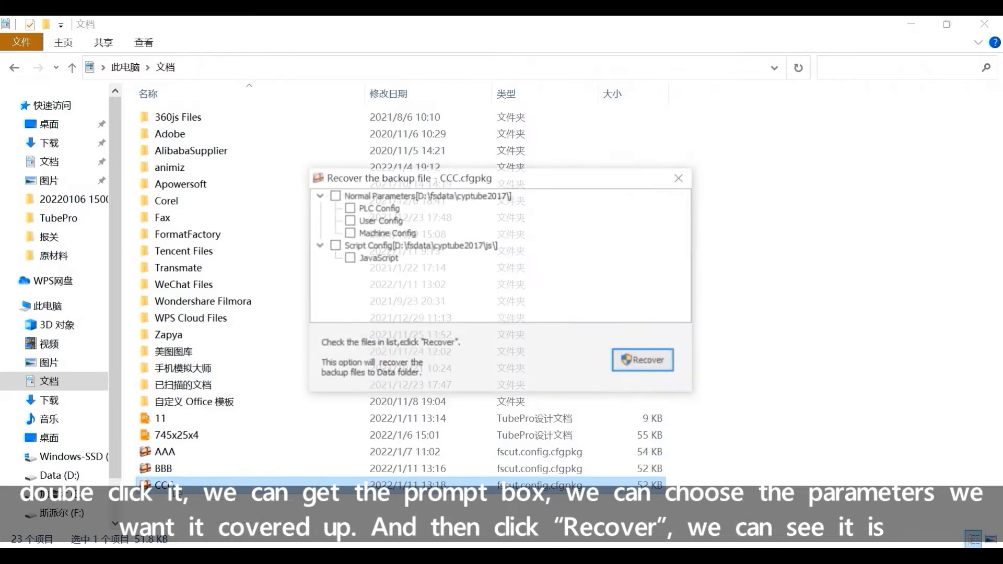
left_click(335, 195)
left_click(335, 246)
left_click(335, 196)
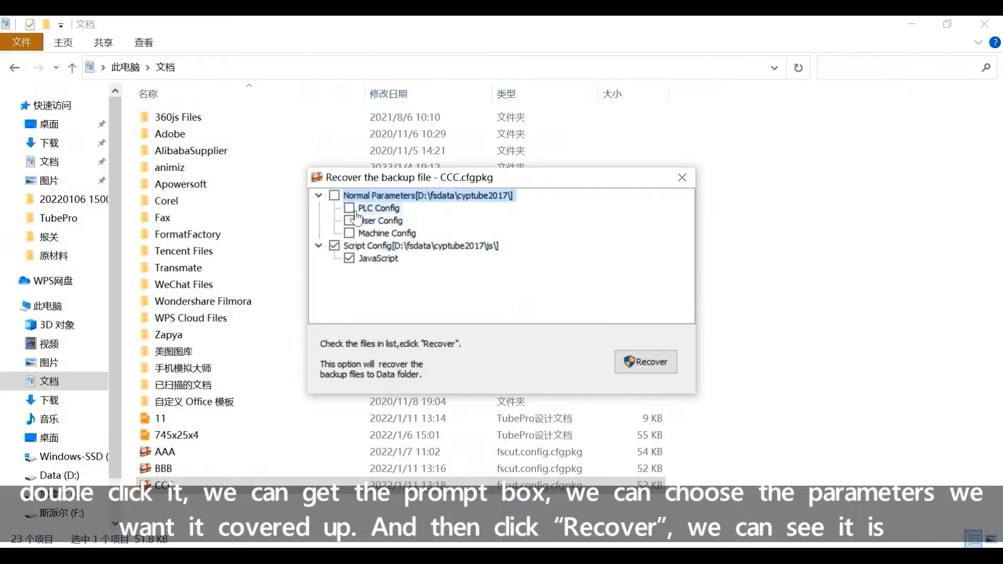
left_click(349, 208)
left_click(349, 221)
left_click(349, 233)
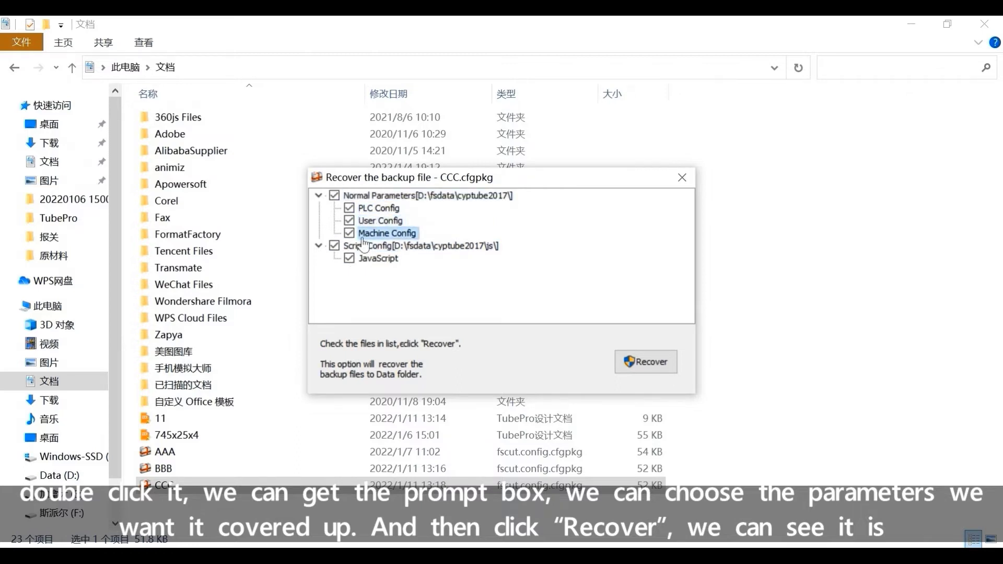
left_click(422, 246)
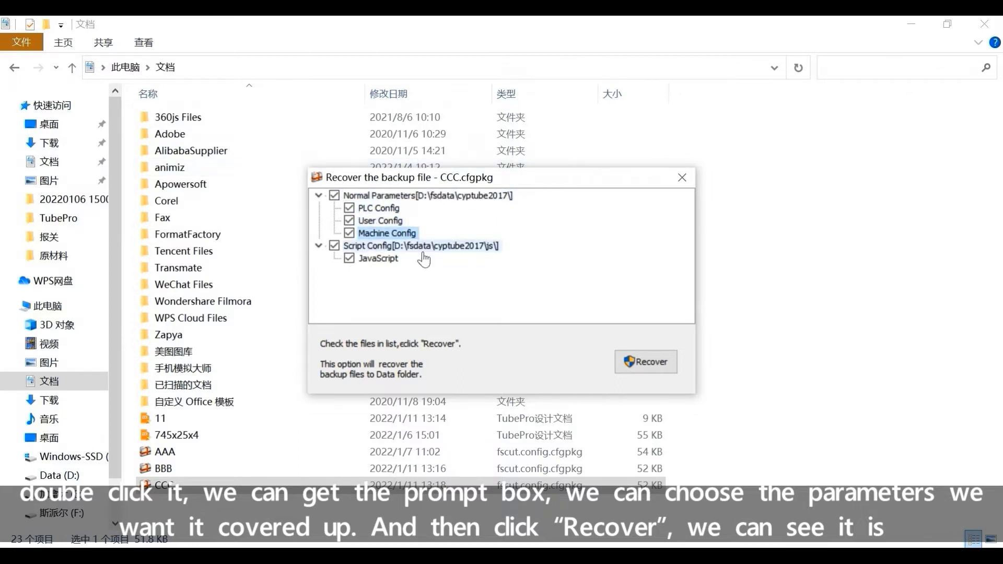
- Recover the ticked configs into the parameter folder, restoring 11 files
left_click(648, 365)
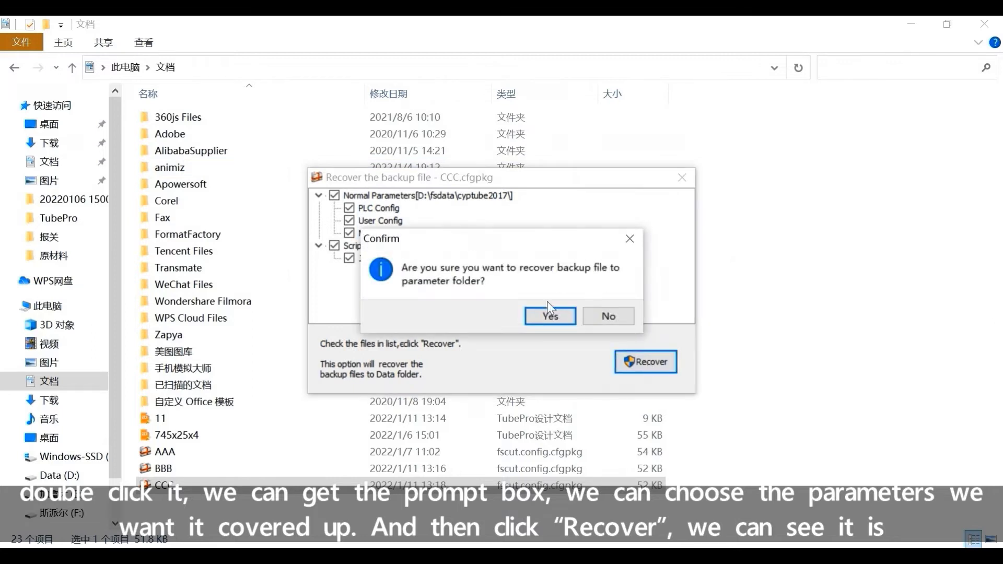
left_click(544, 318)
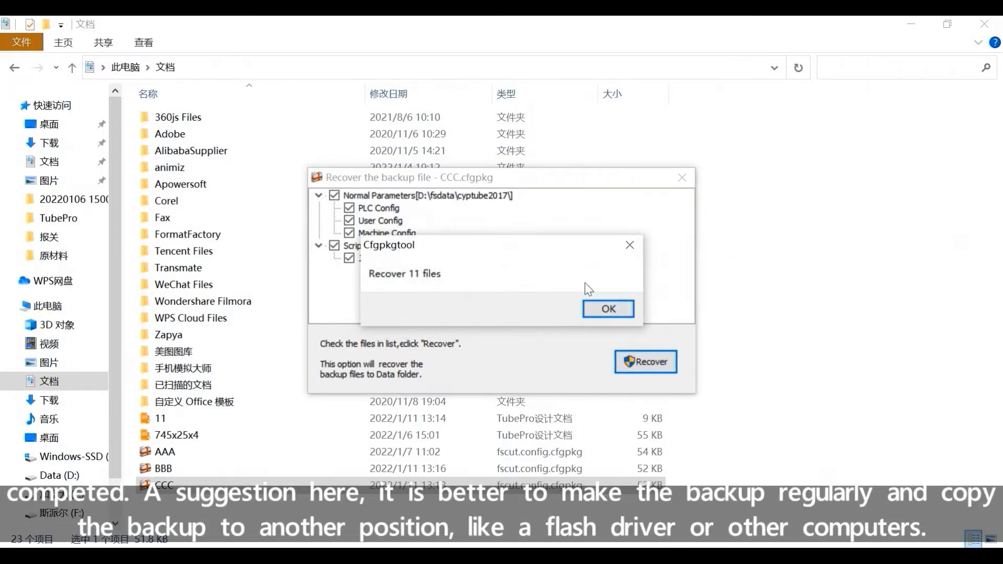
left_click(617, 308)
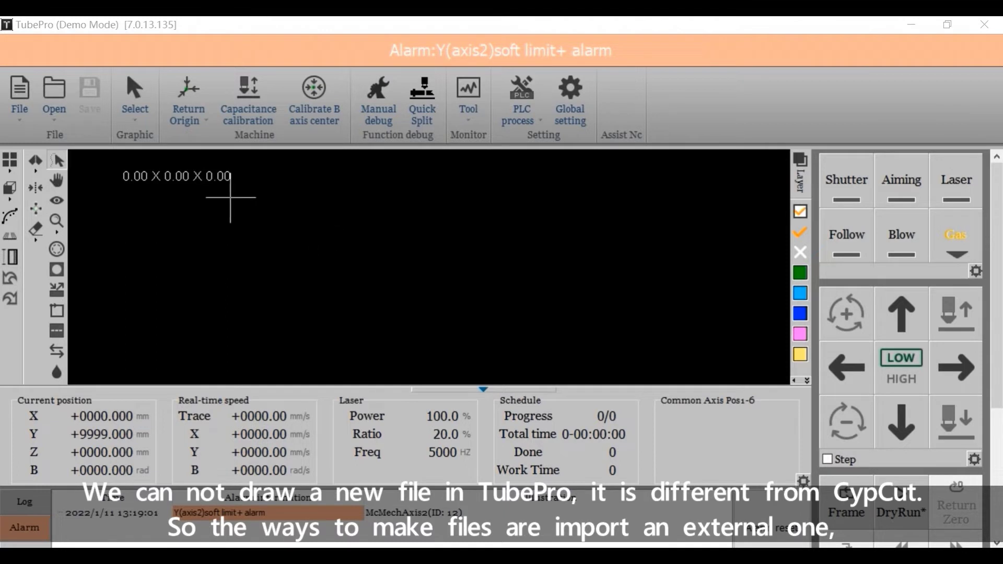
- Open 745x25x4.zzx to show the Round tube R12.5 × Length745 drawing
left_click(55, 94)
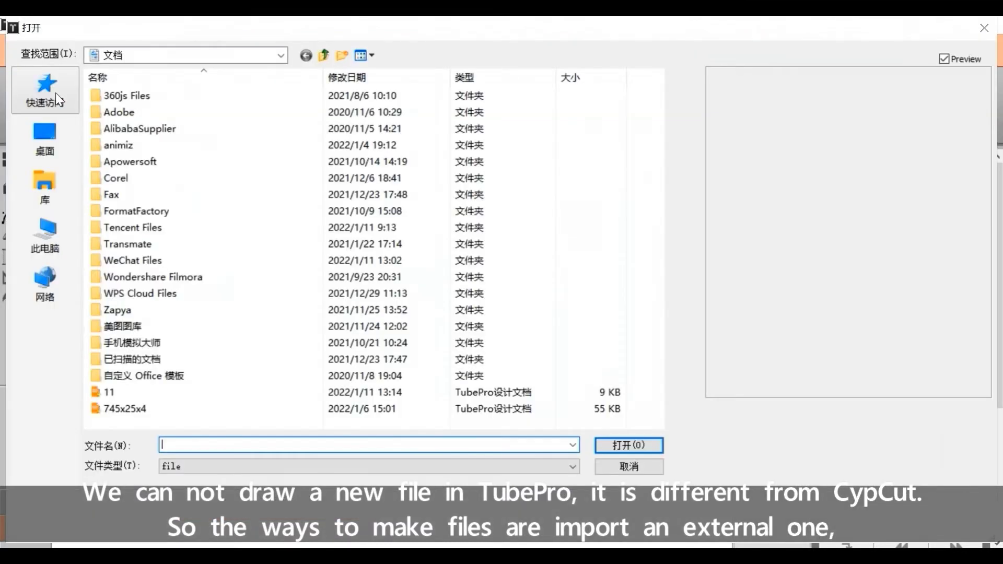
double_click(128, 408)
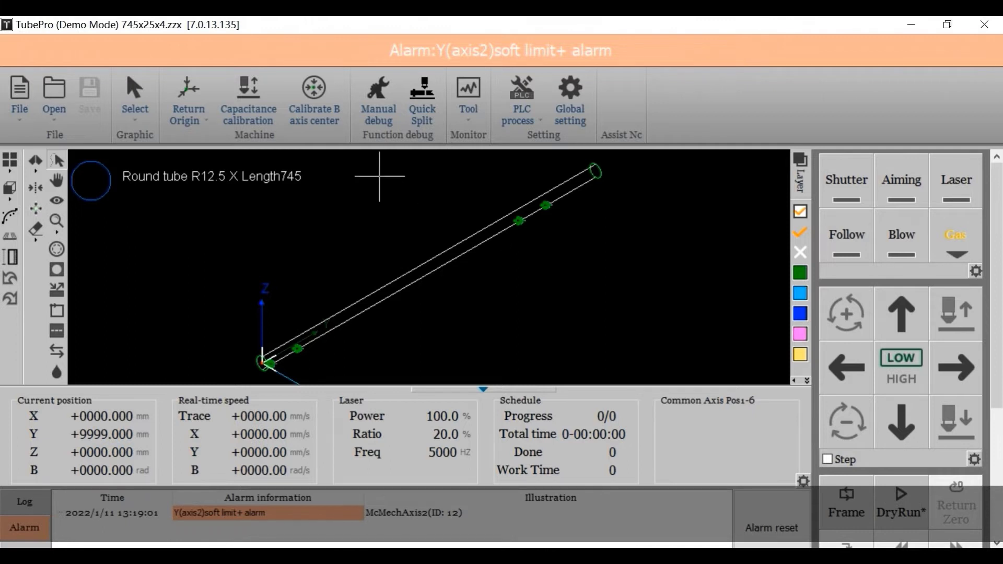
left_click(473, 128)
mouse_move(506, 462)
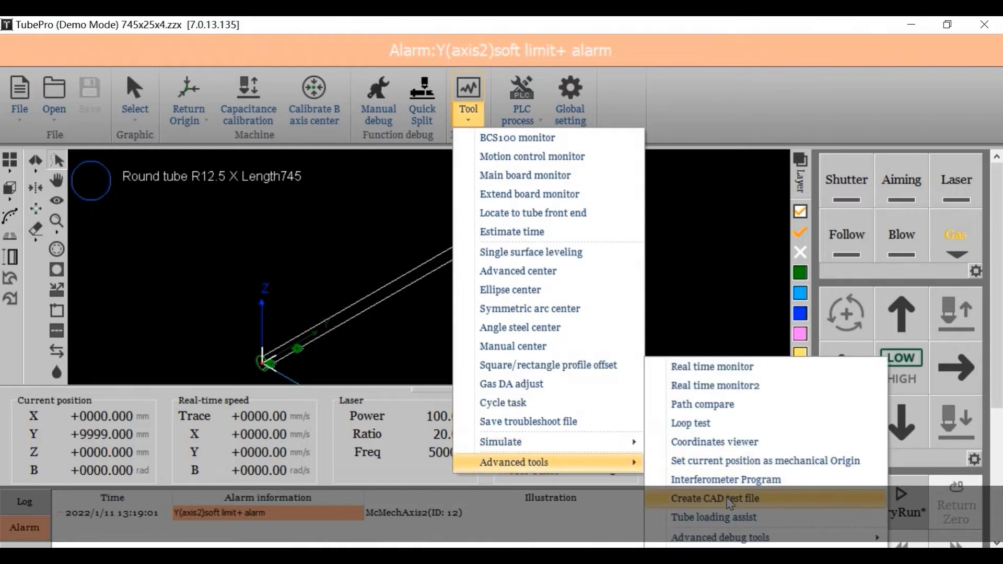
left_click(730, 499)
double_click(457, 297)
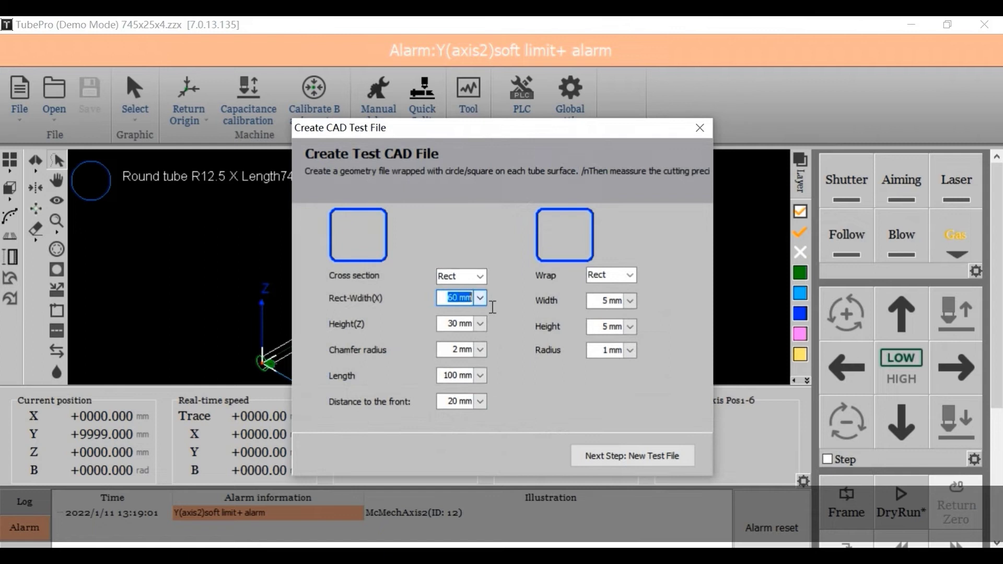
left_click(449, 325)
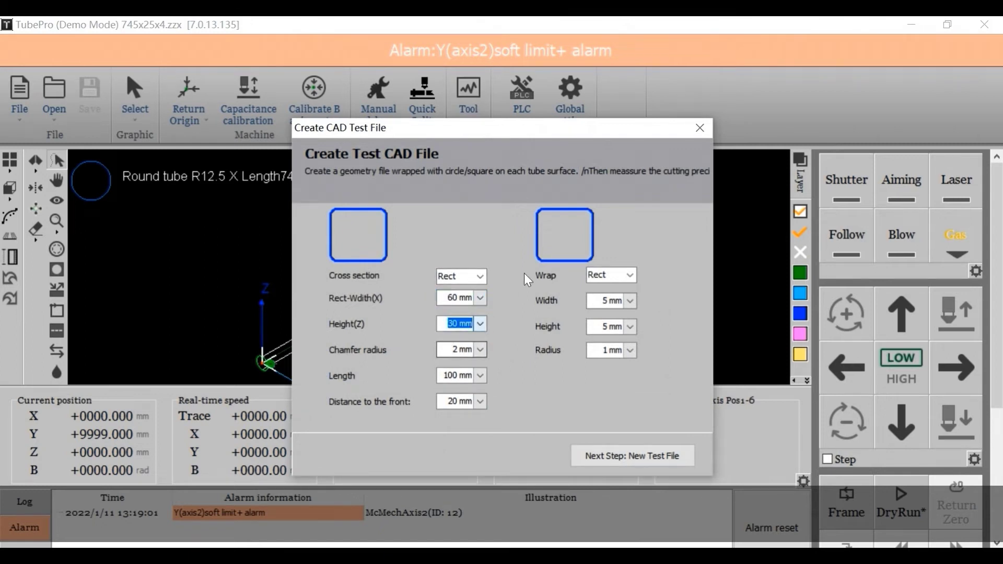
left_click(620, 457)
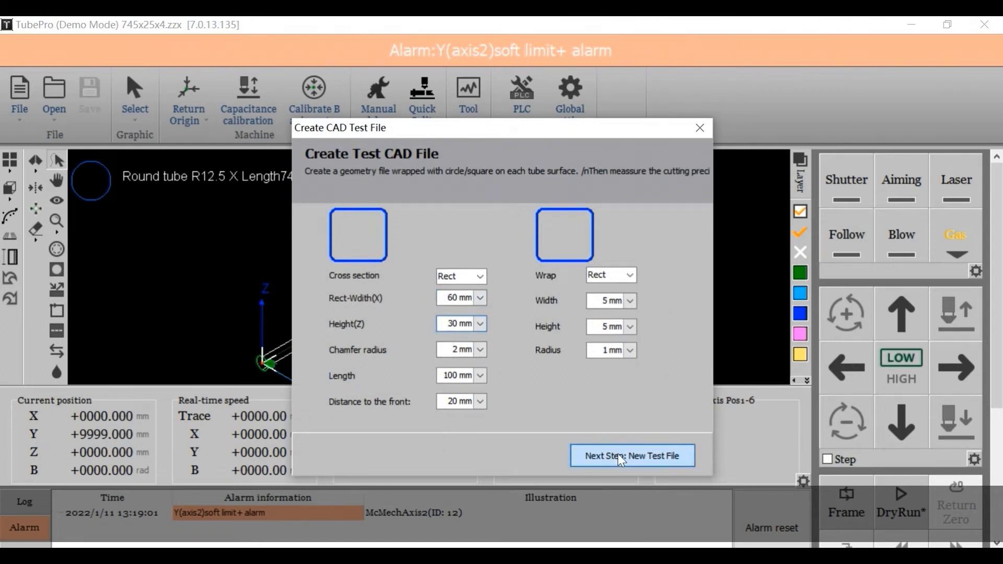
left_click(517, 305)
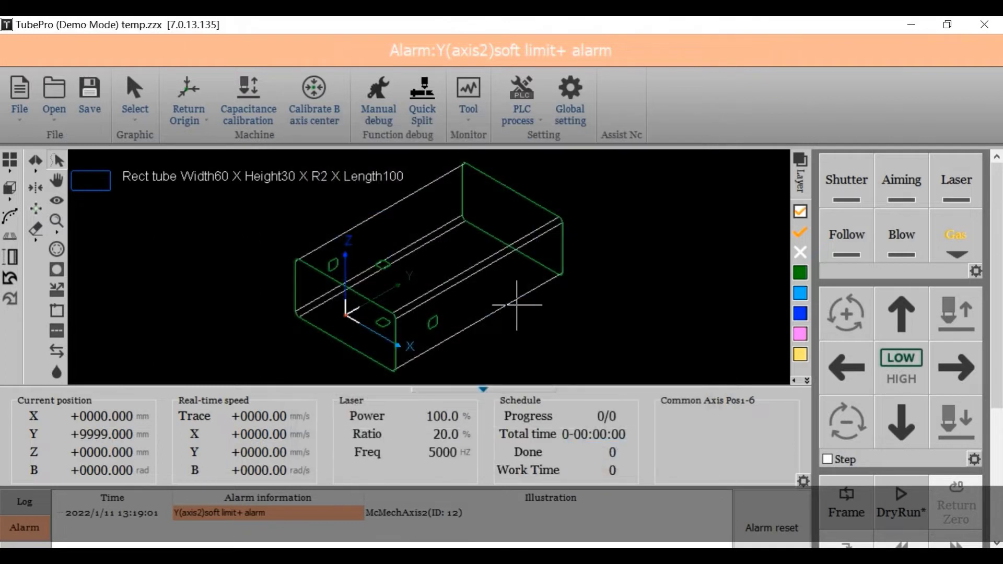
scroll(418, 266, "up", 5)
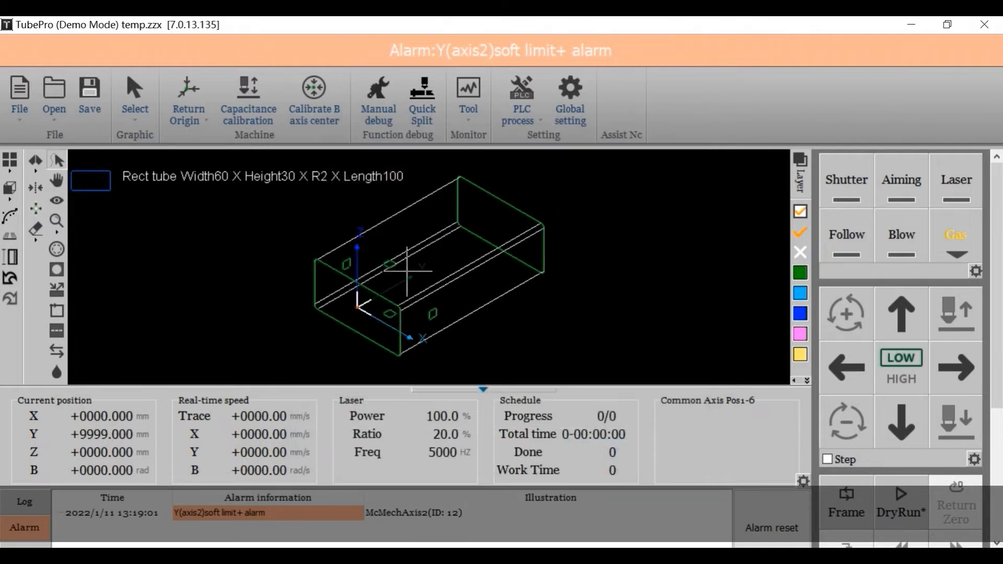
scroll(346, 331, "down", 3)
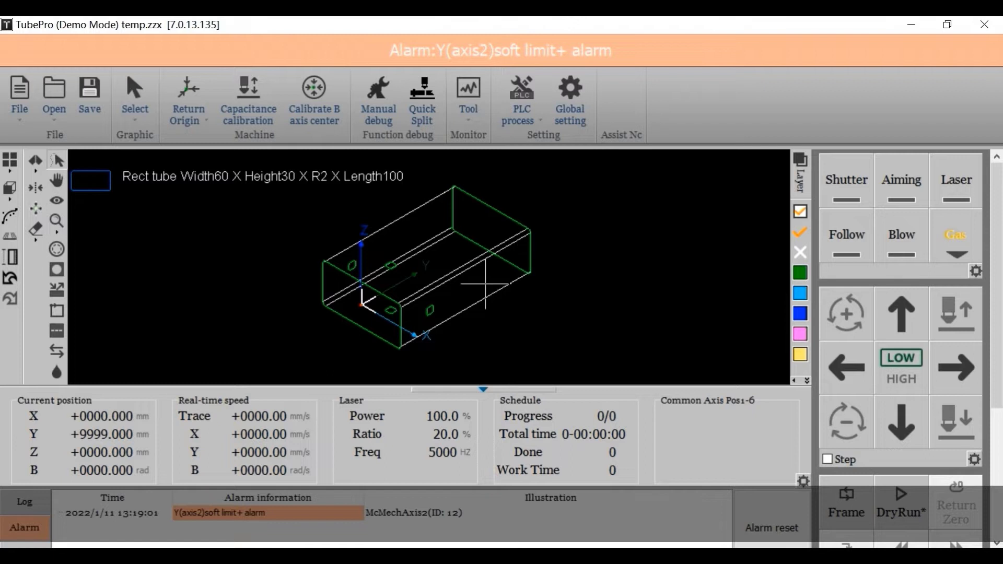
- Choose All Return Origin from the Return Origin drop-down, showing the [Z][X] return order
left_click(189, 94)
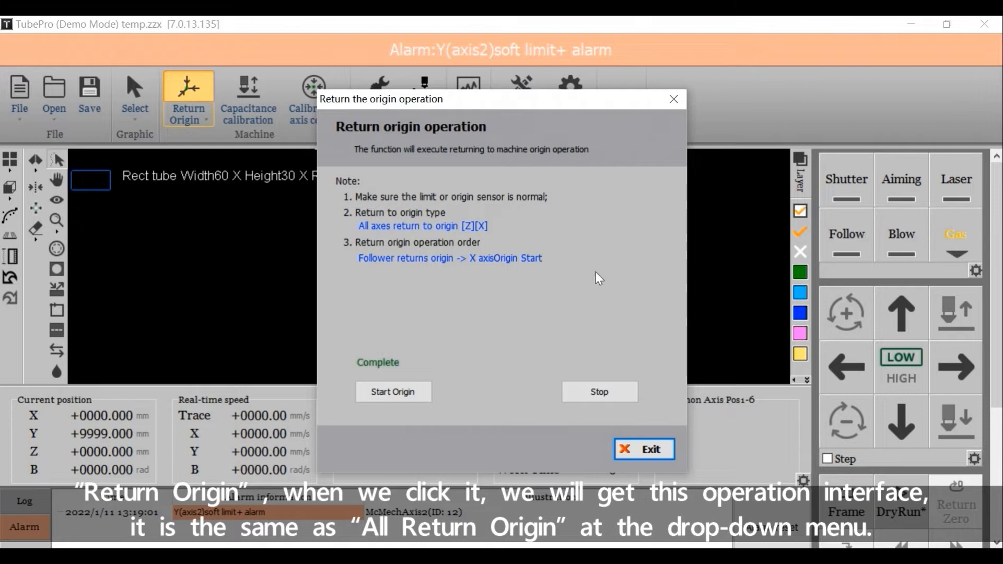
left_click(674, 100)
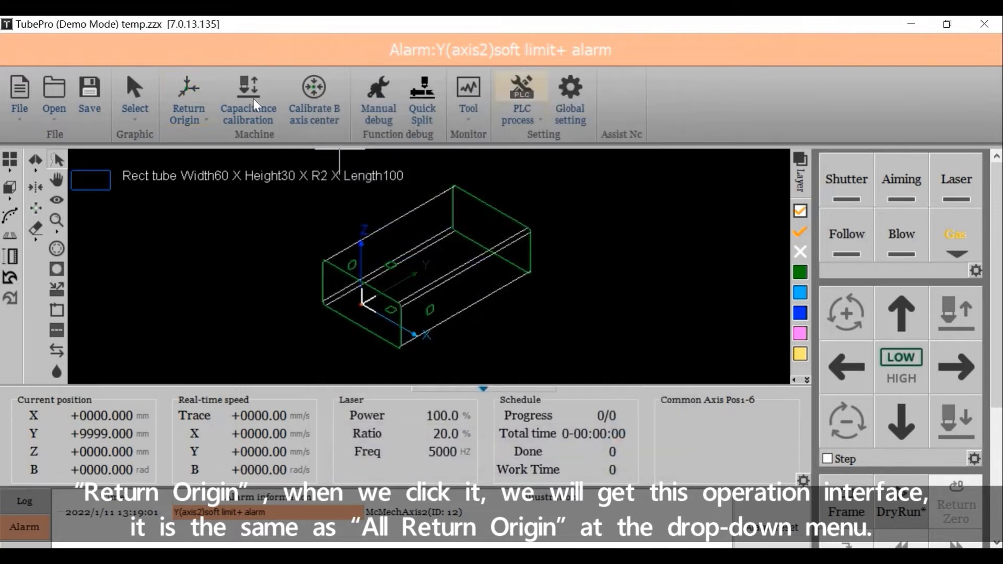
left_click(198, 120)
left_click(261, 139)
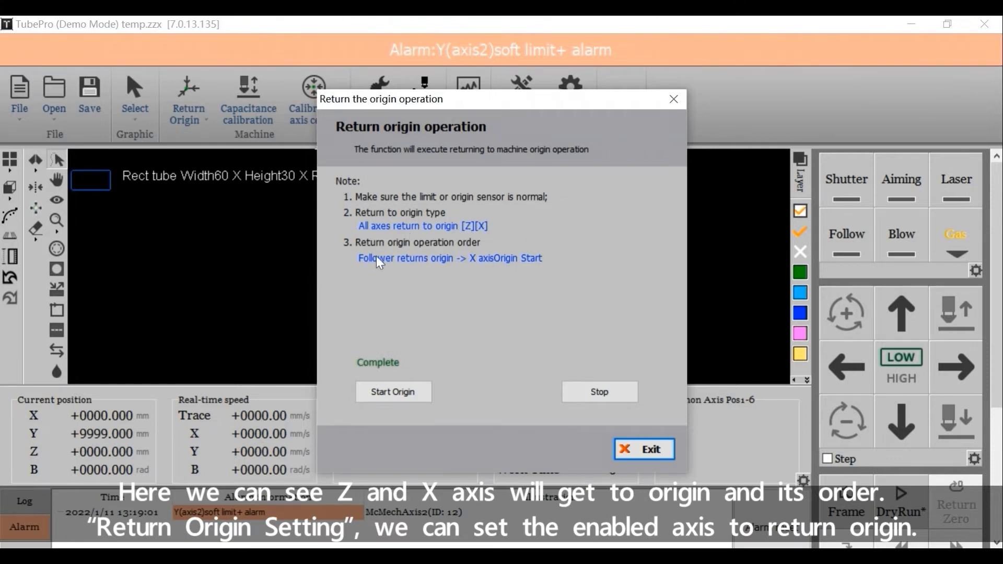
- In Return Origin Config, tick B axis, Y axis and the B/Y chuck-status check options
left_click(637, 450)
left_click(210, 121)
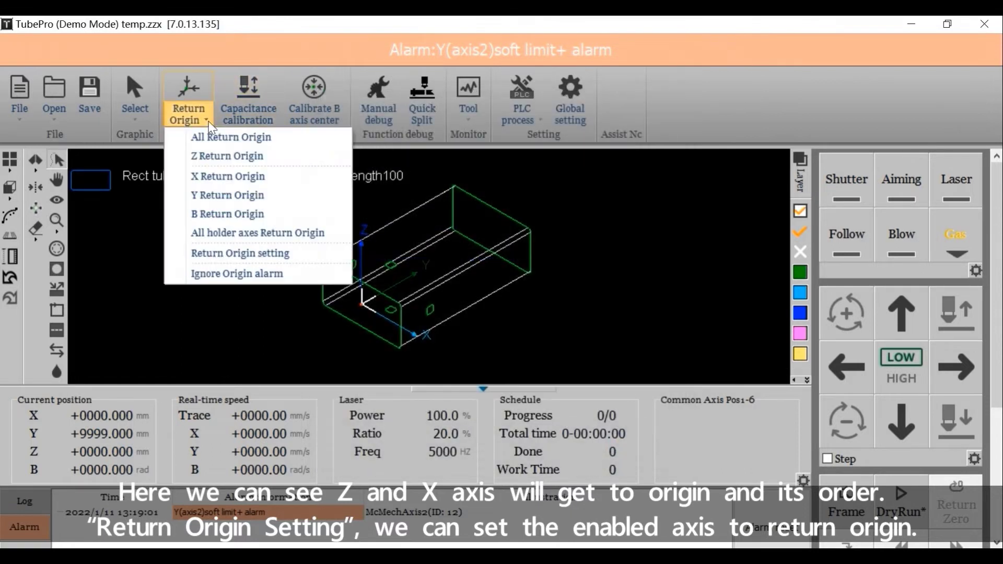
left_click(247, 253)
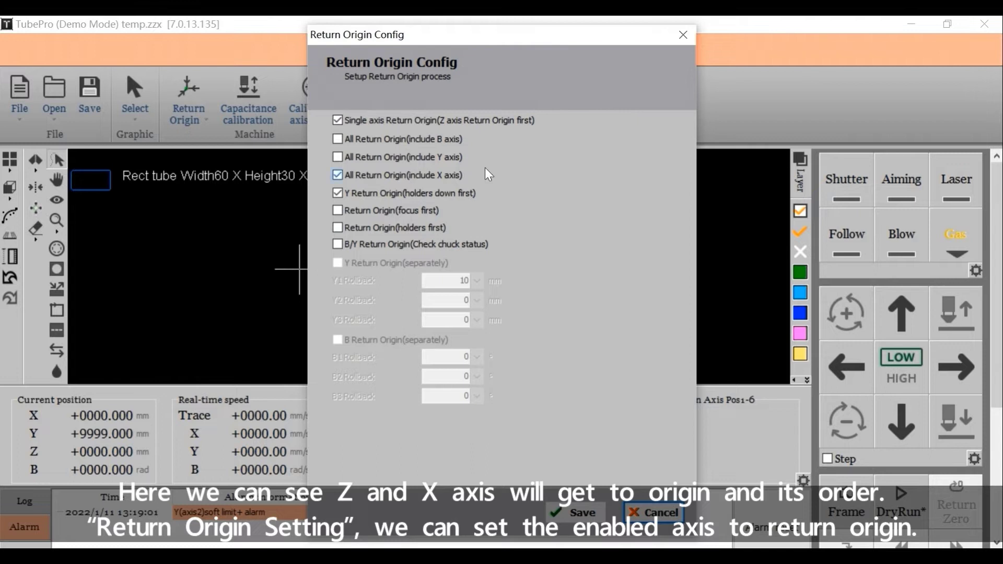
left_click(337, 139)
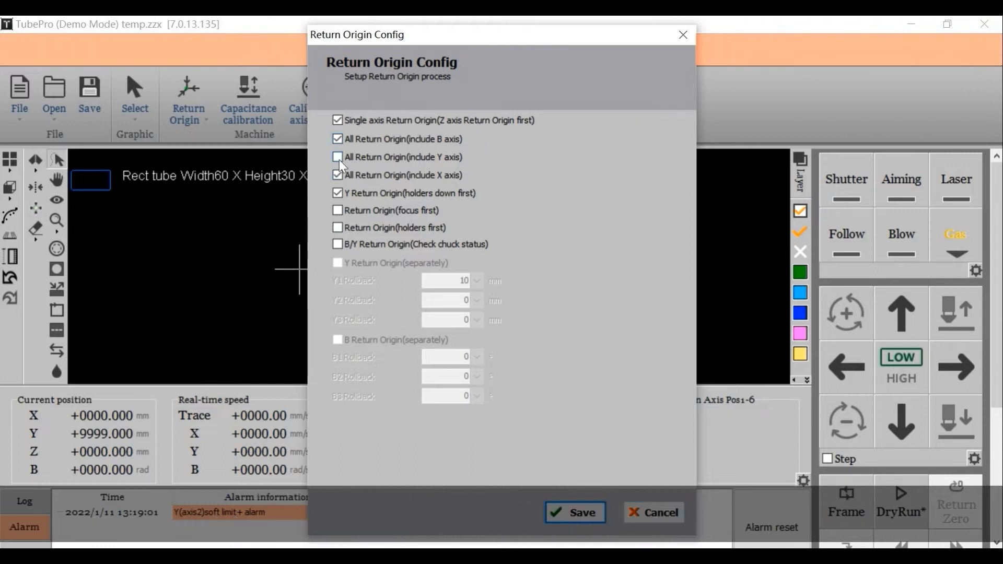
left_click(337, 193)
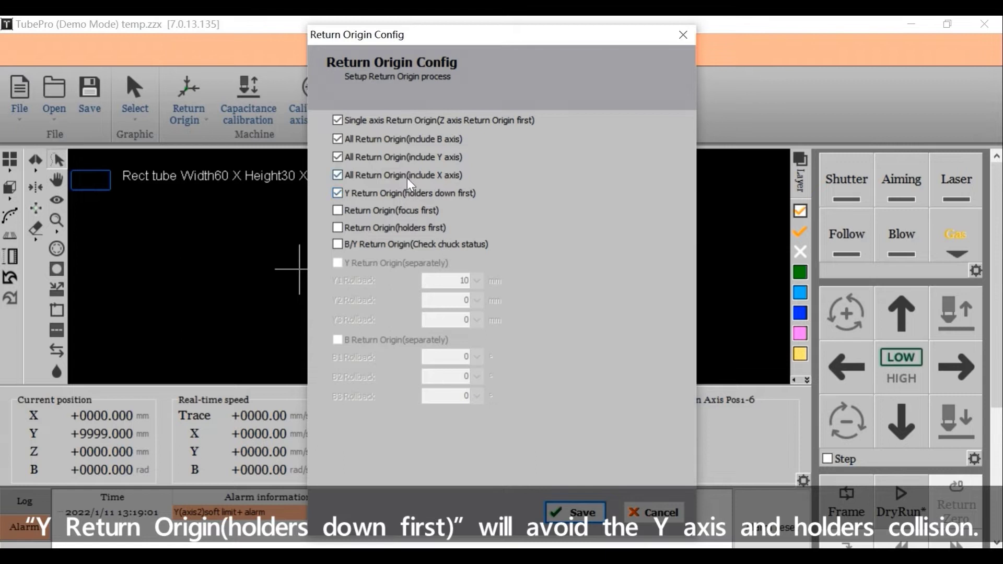
left_click(337, 244)
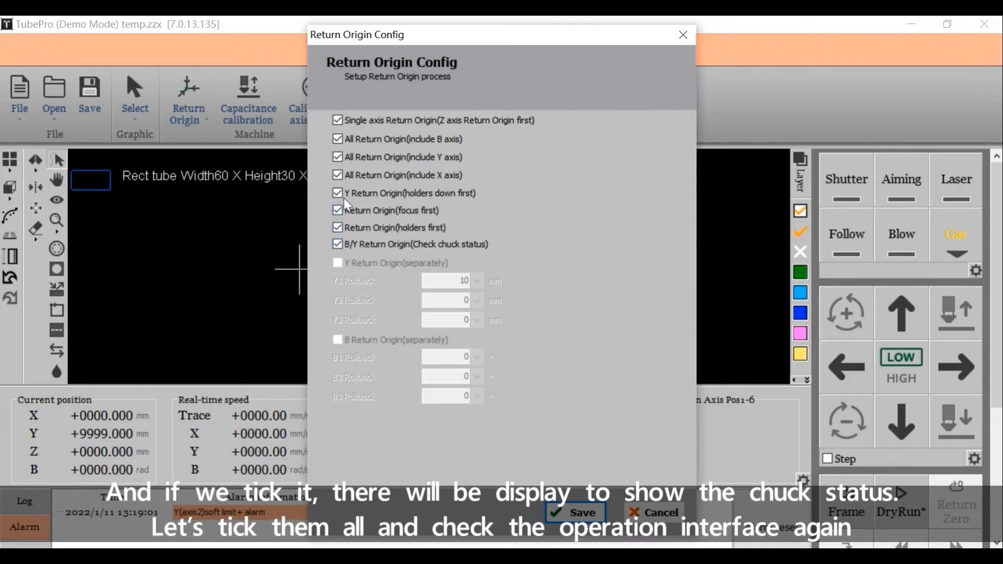
left_click(577, 513)
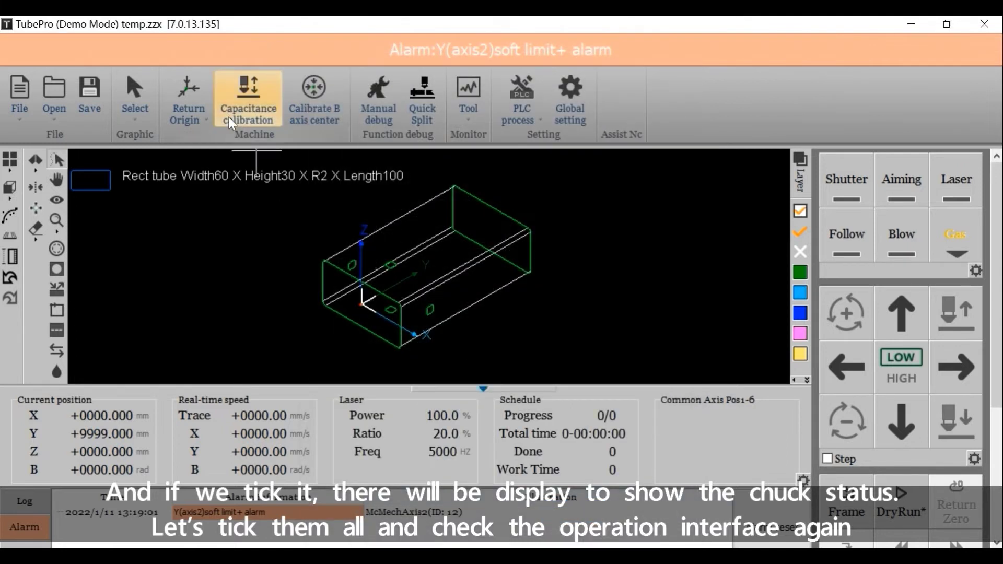
left_click(186, 96)
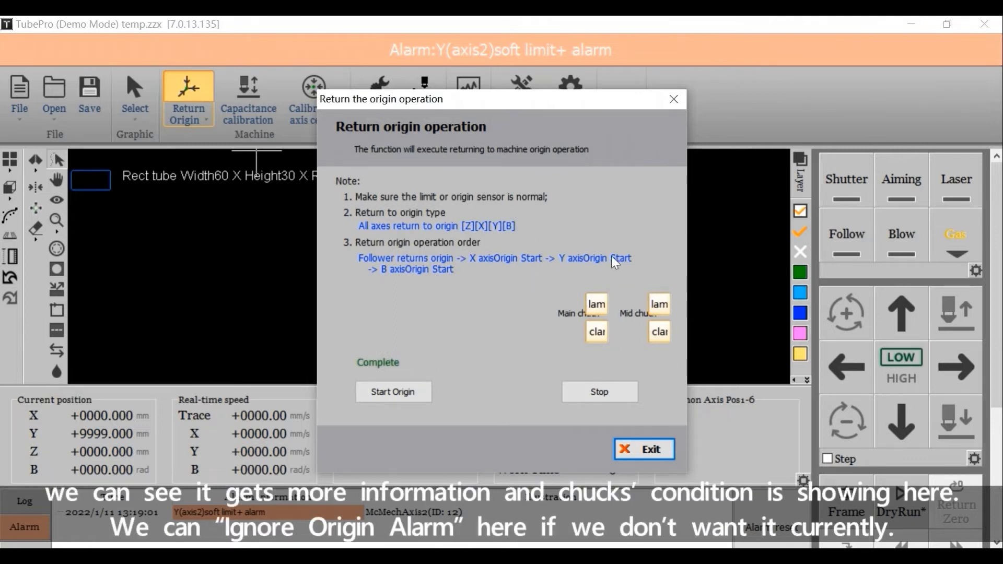
left_click(644, 450)
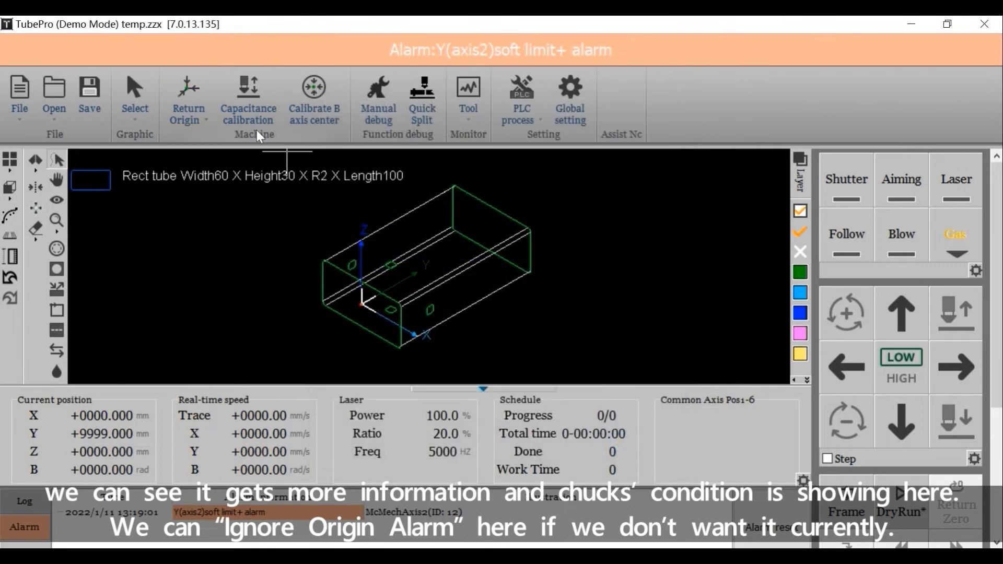
left_click(207, 120)
left_click(222, 273)
left_click(207, 122)
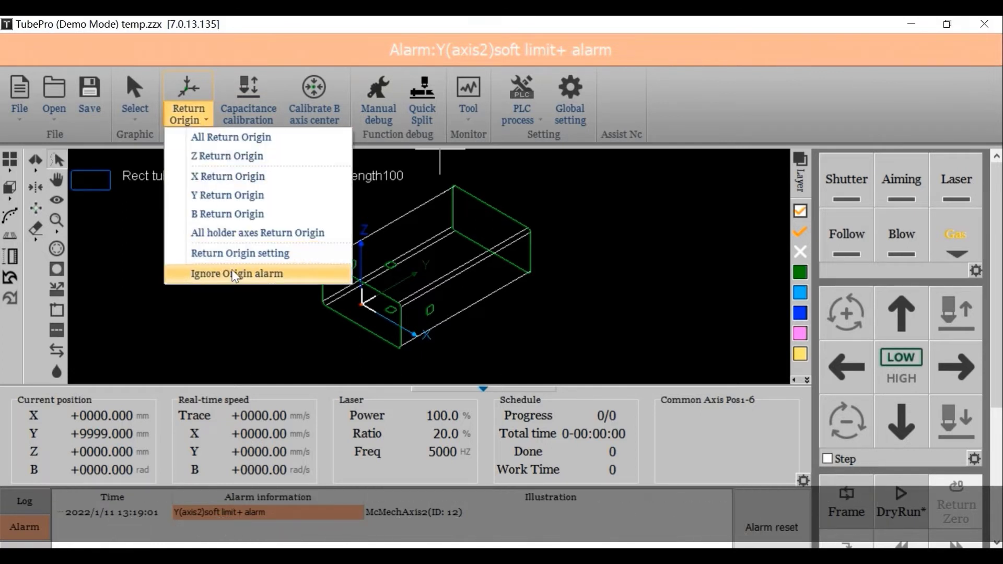
left_click(323, 371)
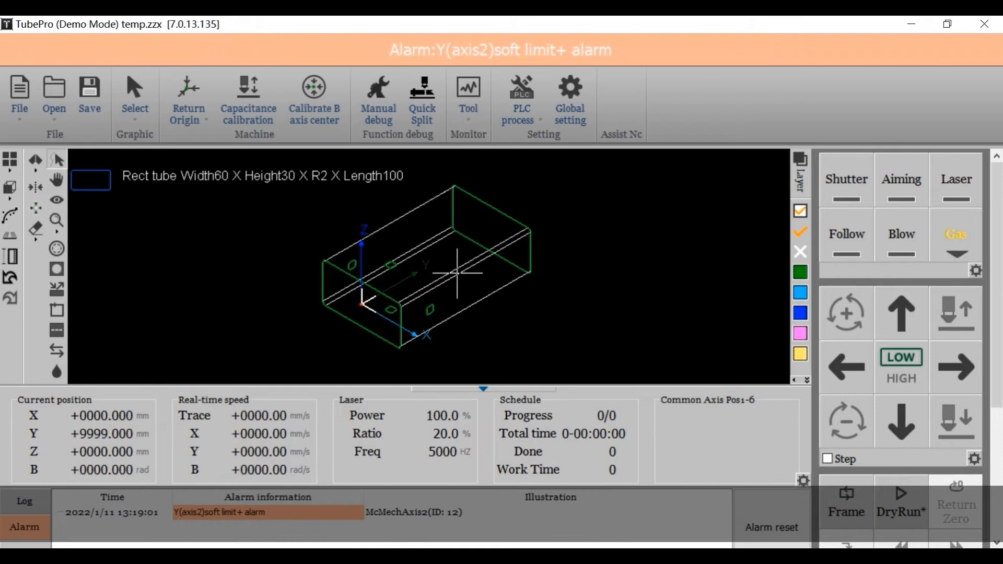
- Set up B-axis center calibration with 50 mm tube width and 50 mm height
left_click(313, 98)
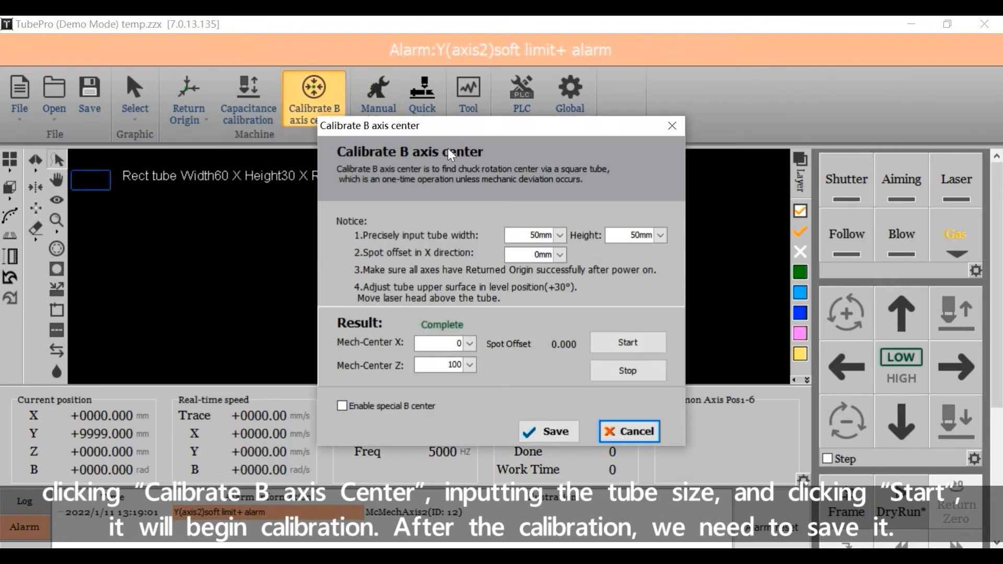
left_click_drag(520, 135, 764, 132)
left_click(751, 231)
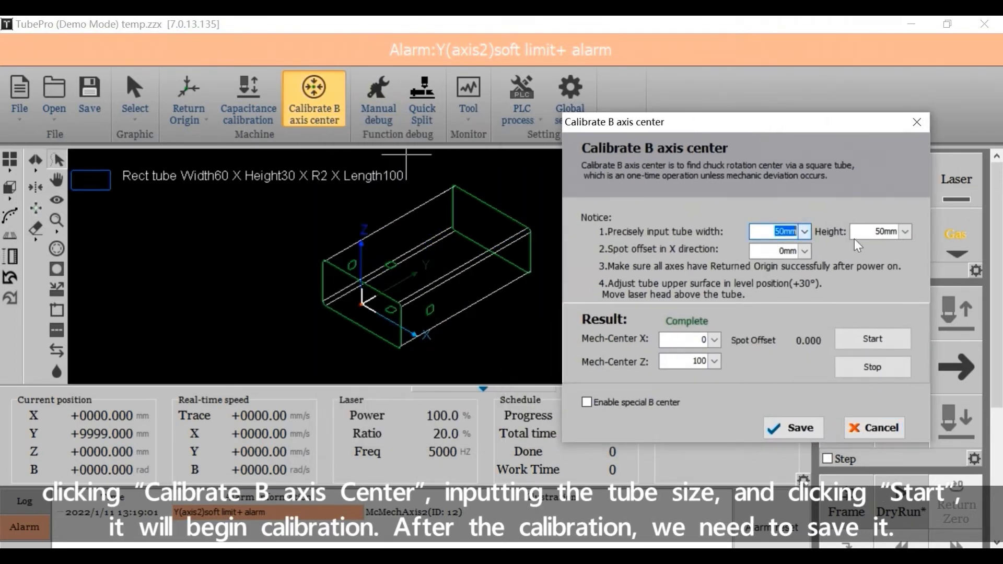
left_click(878, 232)
double_click(879, 233)
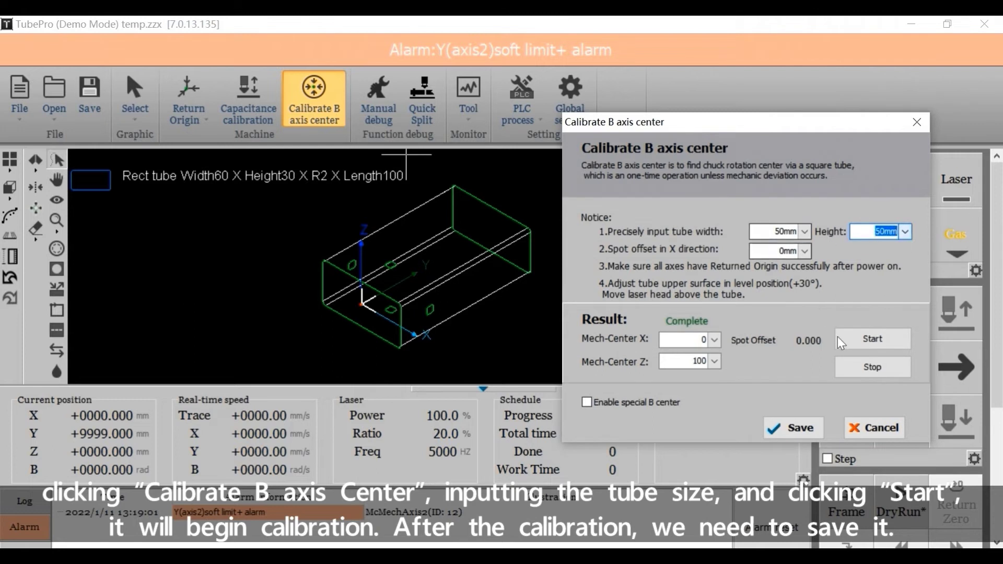
- Run the B-axis center calibration and save the result
left_click(885, 341)
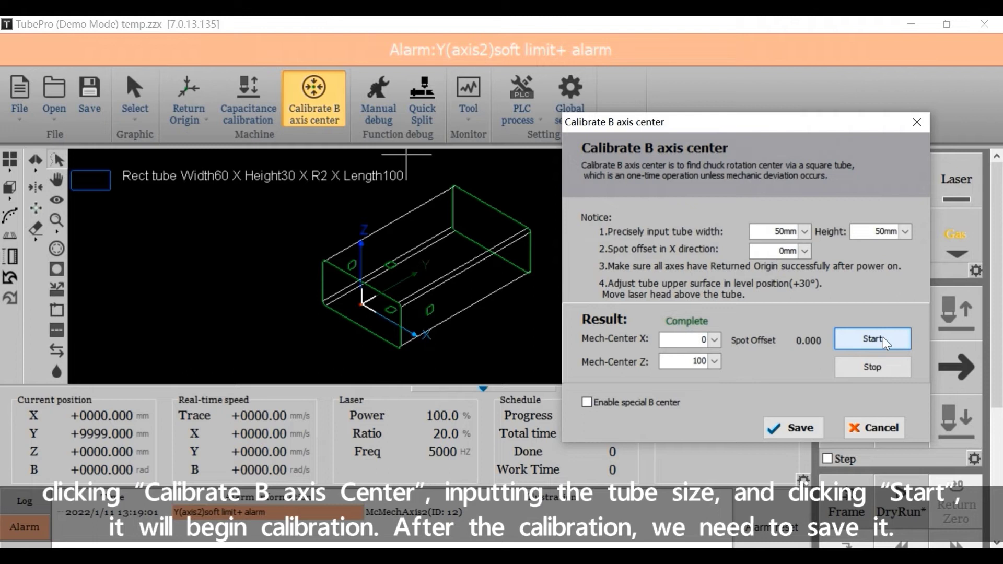
left_click(783, 430)
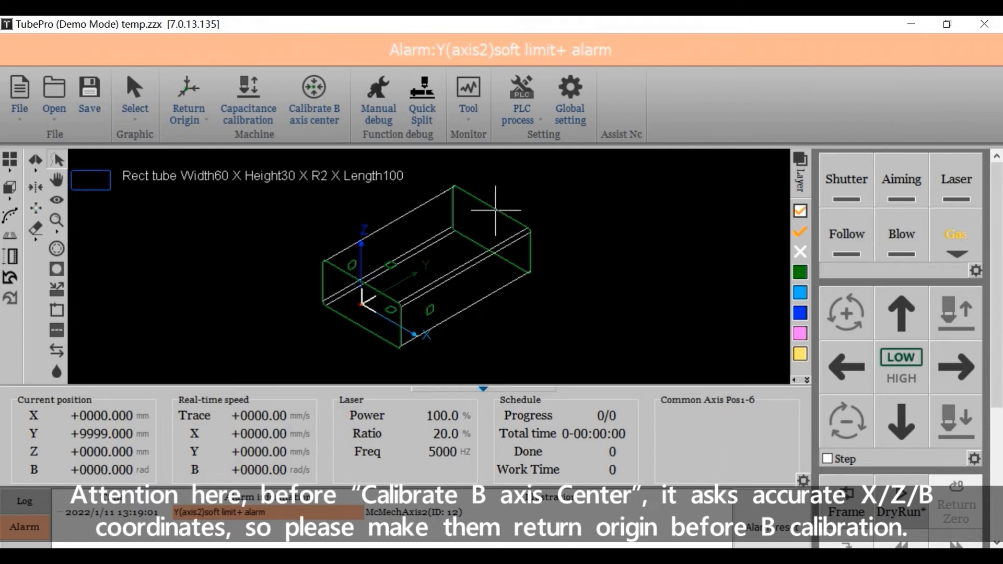
left_click(194, 116)
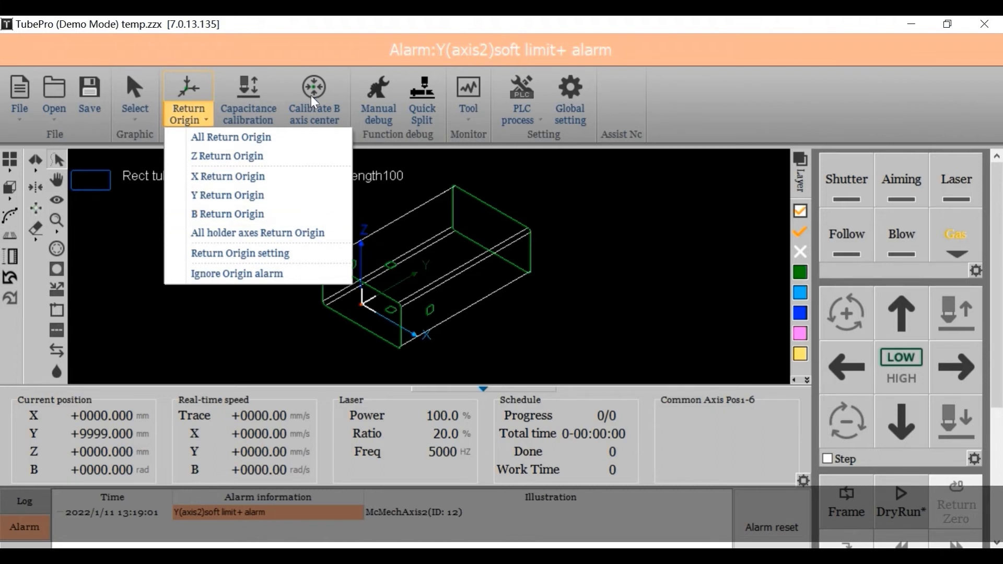
left_click(415, 227)
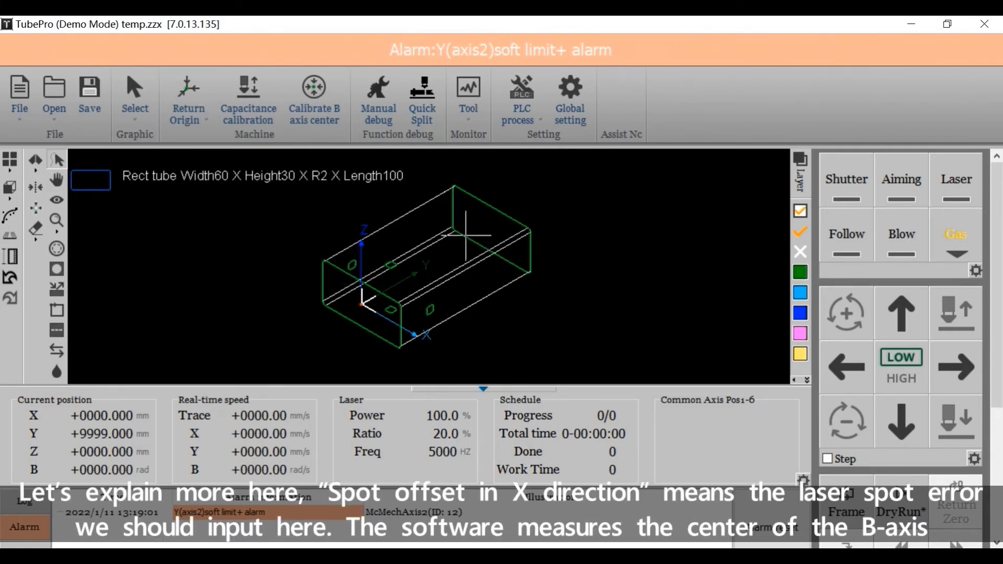
left_click(316, 98)
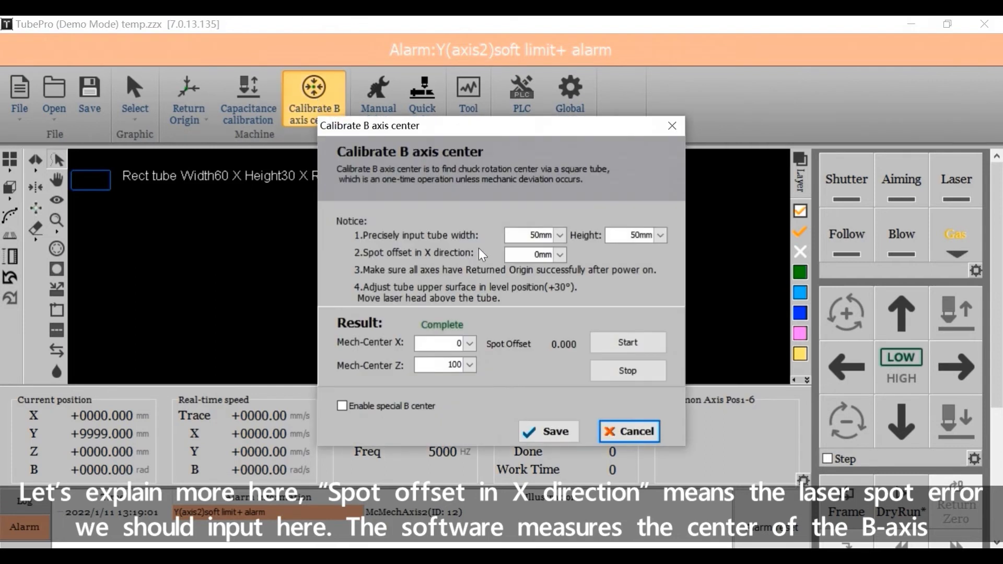
double_click(540, 255)
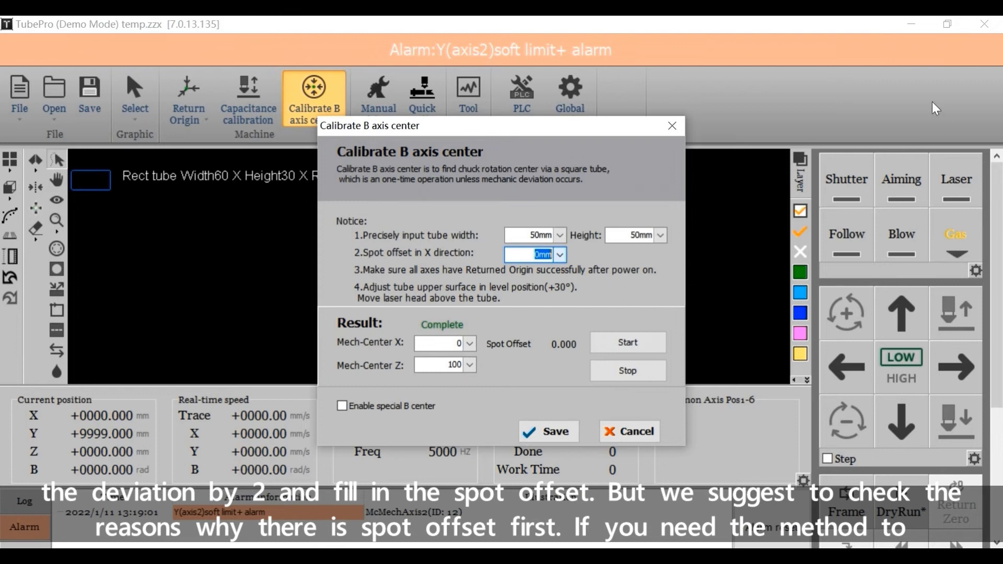
left_click(884, 73)
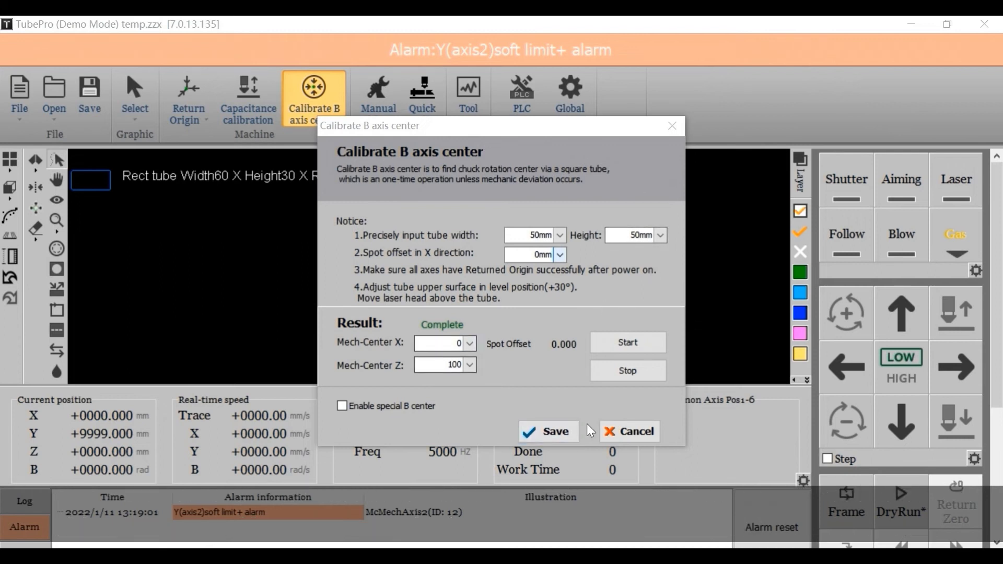
left_click(633, 434)
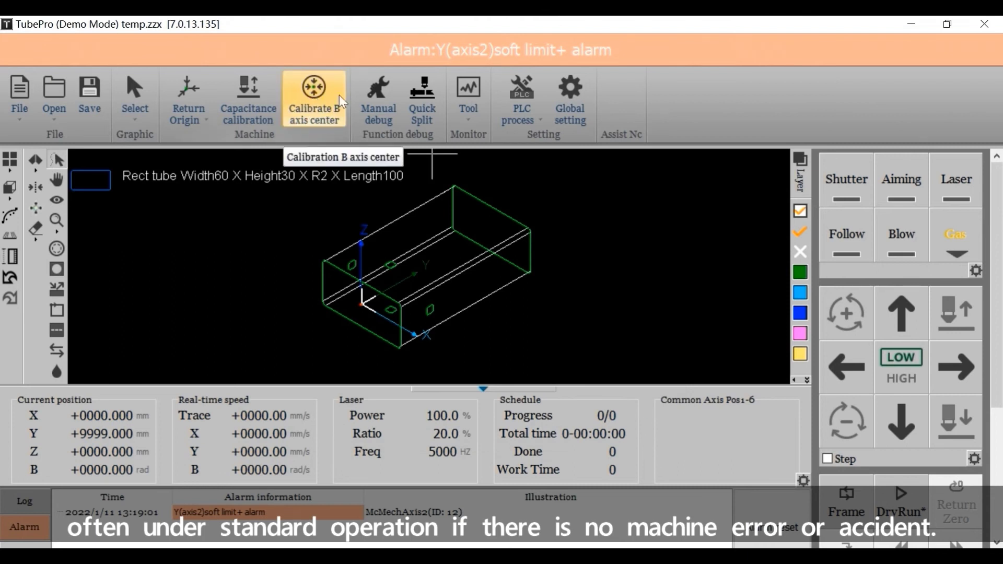
left_click(320, 102)
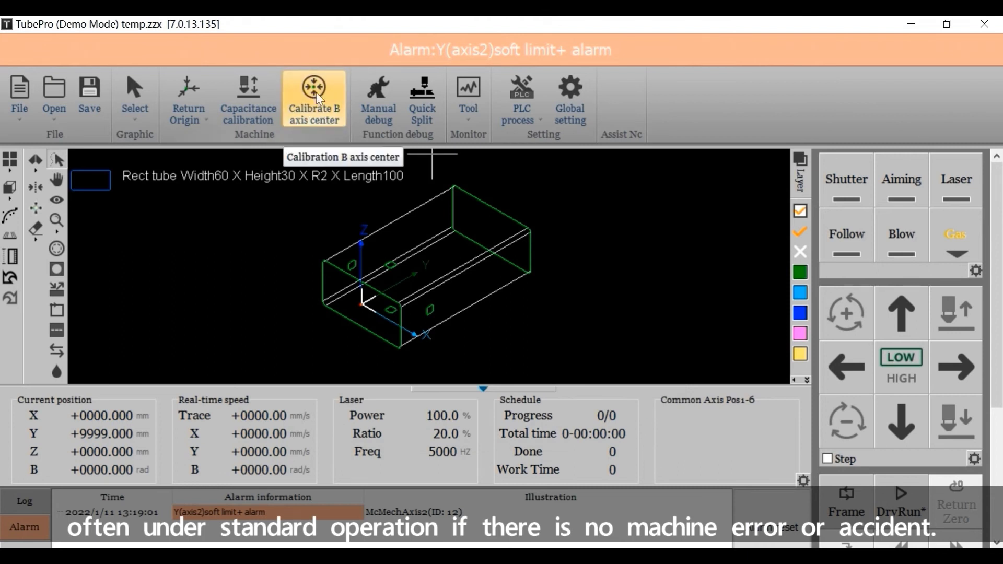